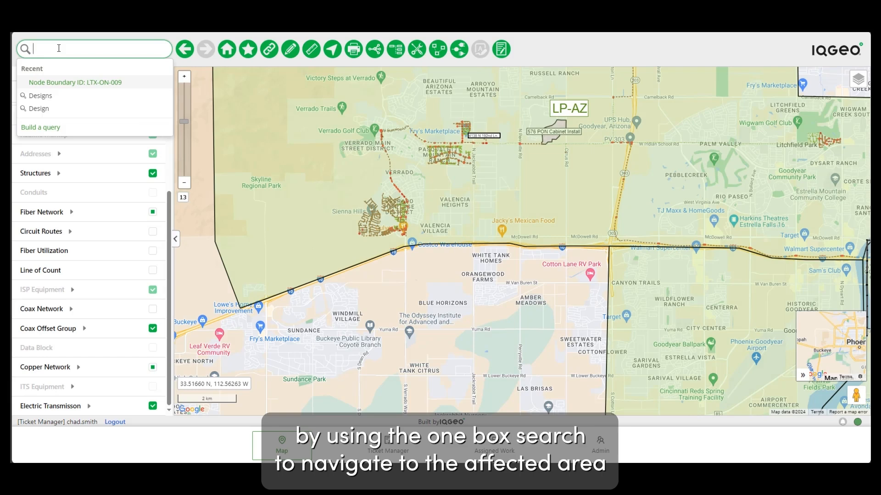
# - Go to node boundary LTX-ON-005, clear the selection and zoom in on Everitt St
pyautogui.write('x')
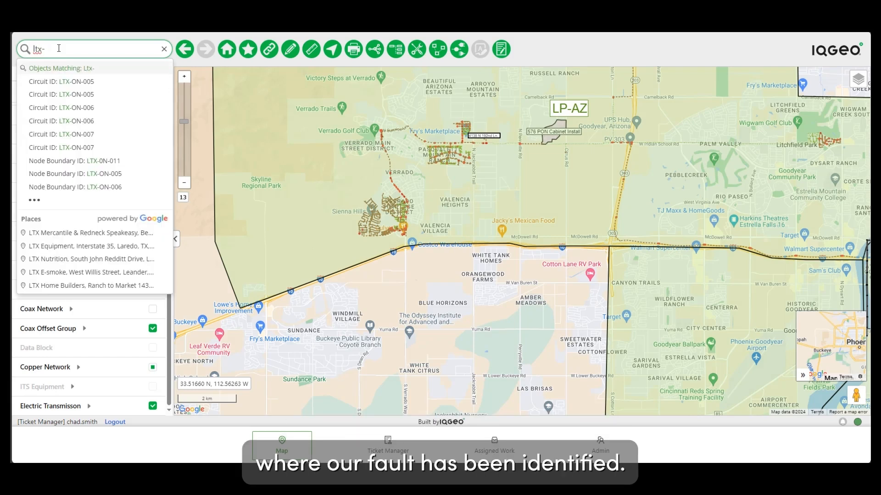
pyautogui.write('-on-005')
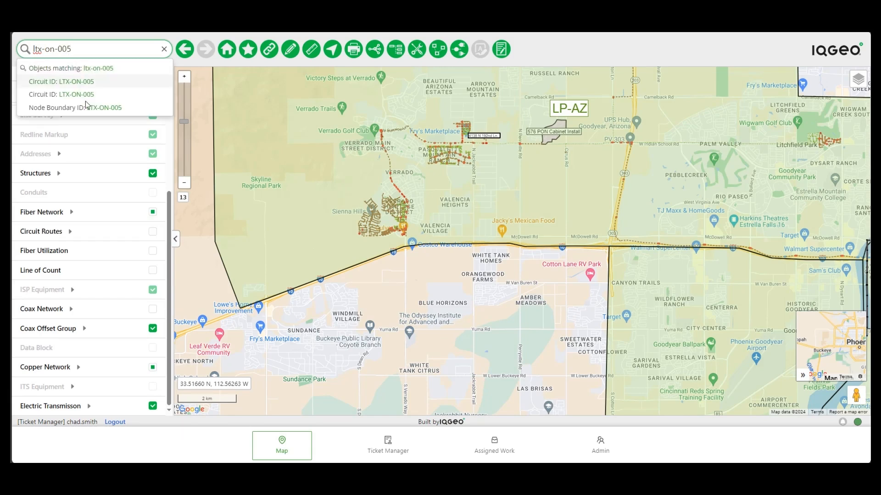
pyautogui.click(89, 108)
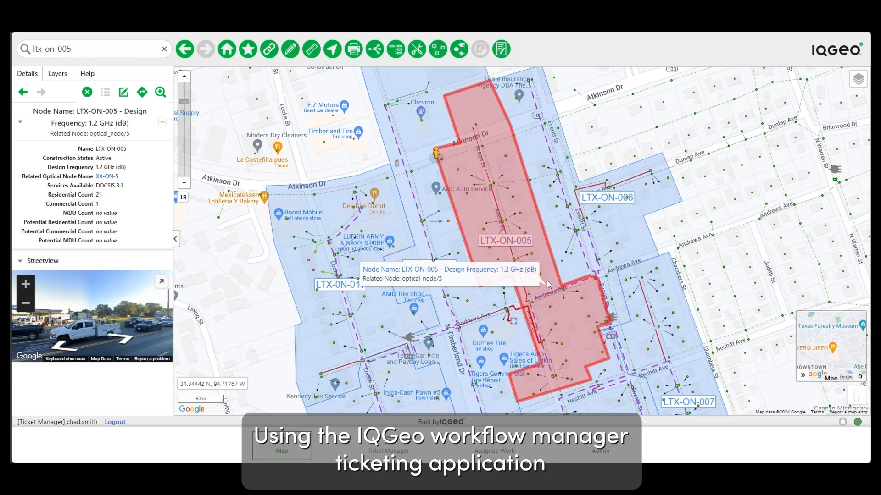
pyautogui.rightClick(559, 226)
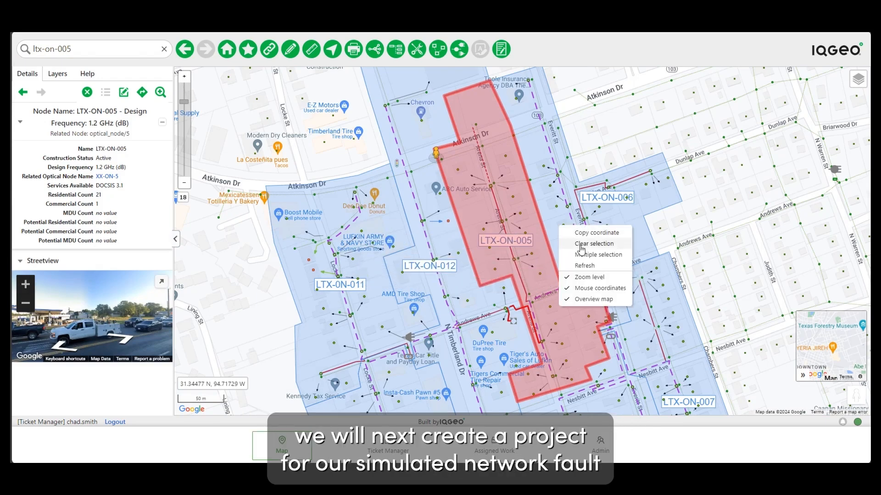
pyautogui.click(581, 245)
pyautogui.scroll(2, 604, 334)
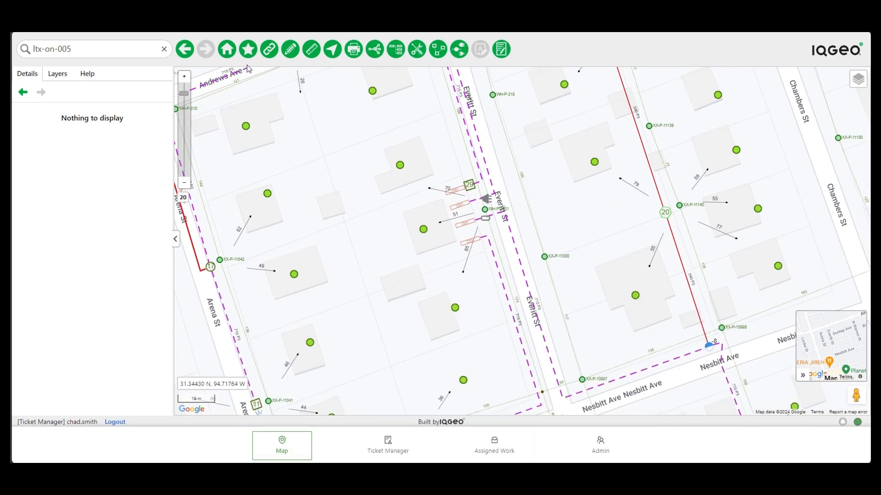
# - Add a new Workflow Manager Project object
pyautogui.click(290, 49)
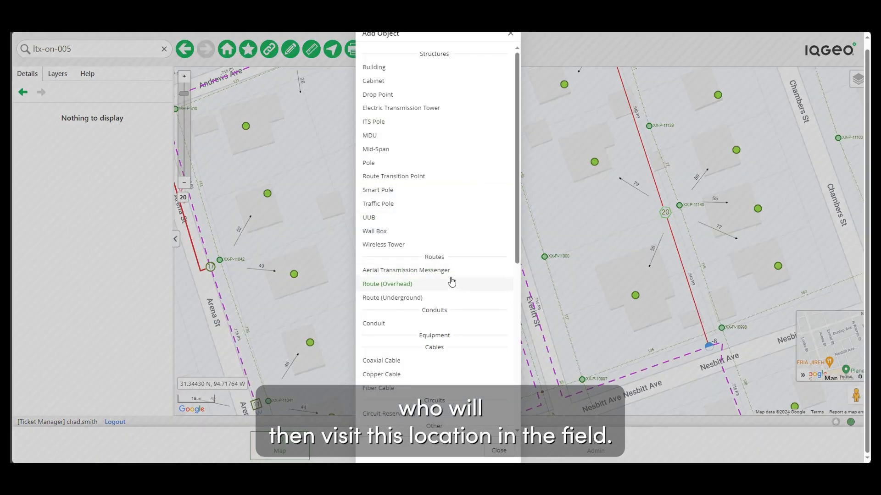
pyautogui.scroll(-6, 448, 287)
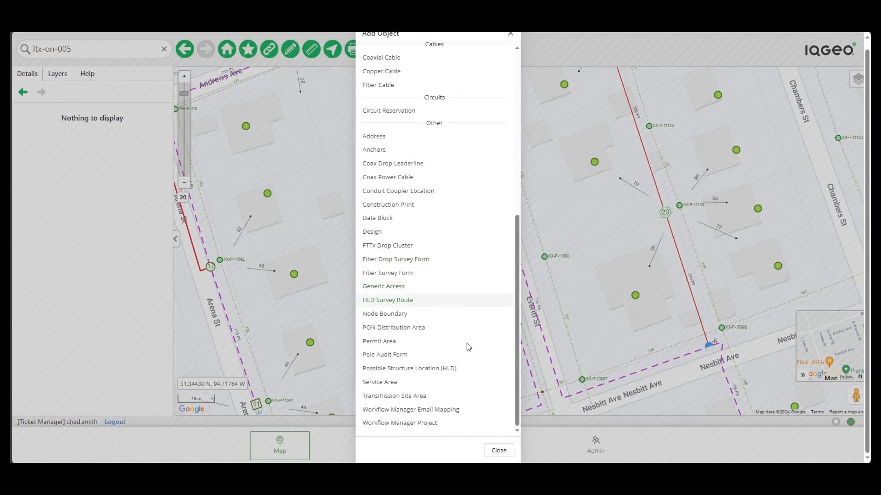
pyautogui.click(427, 422)
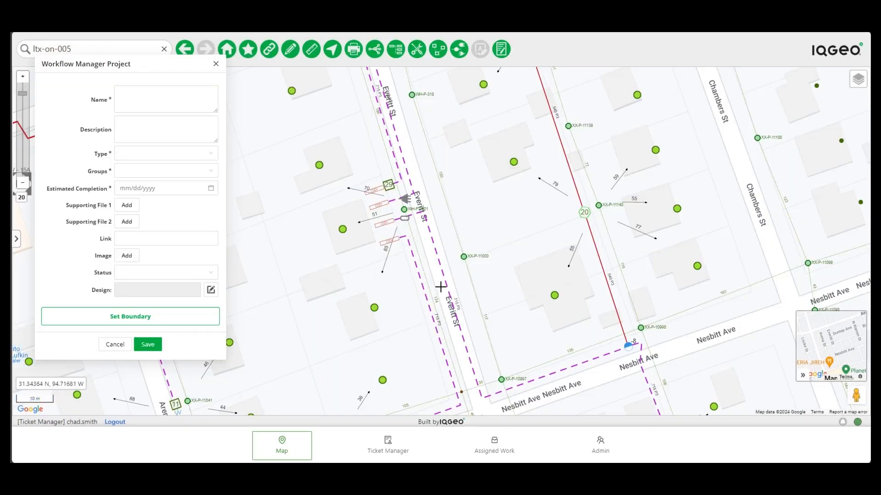
# - Draw the project boundary across Everitt St and name it 'Node LTX-ON-005'
pyautogui.click(320, 172)
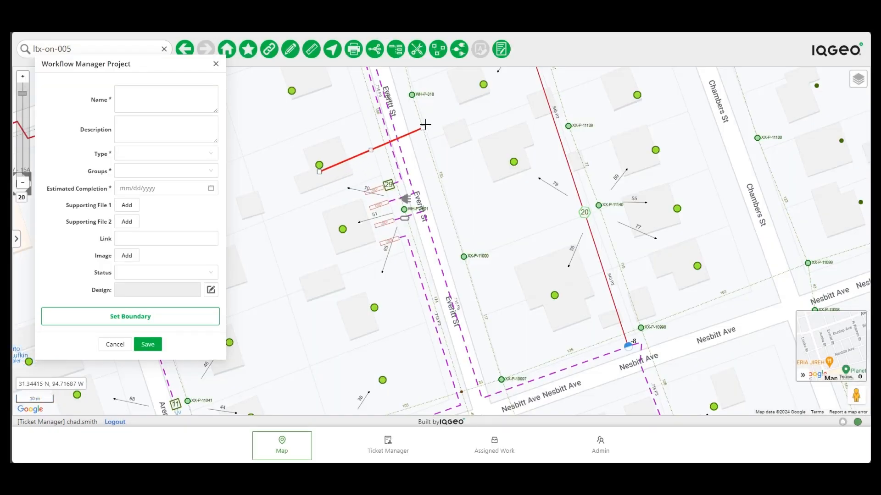
pyautogui.click(453, 127)
pyautogui.click(464, 175)
pyautogui.doubleClick(327, 217)
pyautogui.click(125, 95)
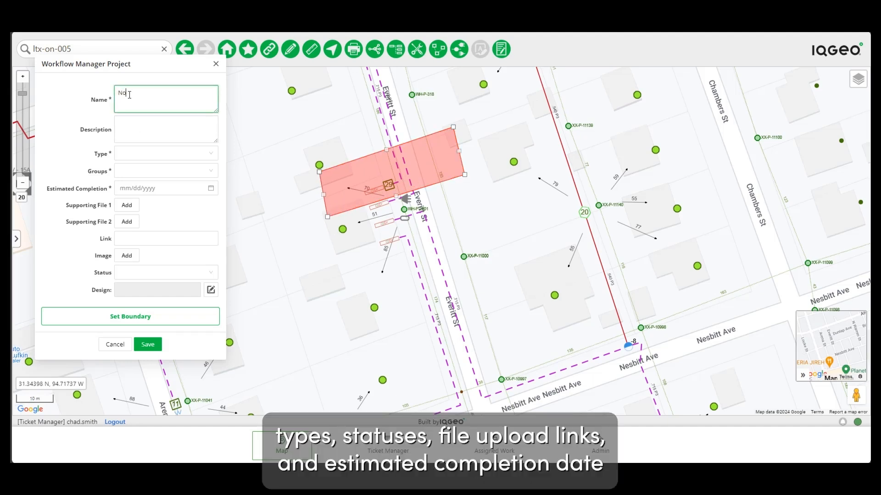
pyautogui.write('Node LTX')
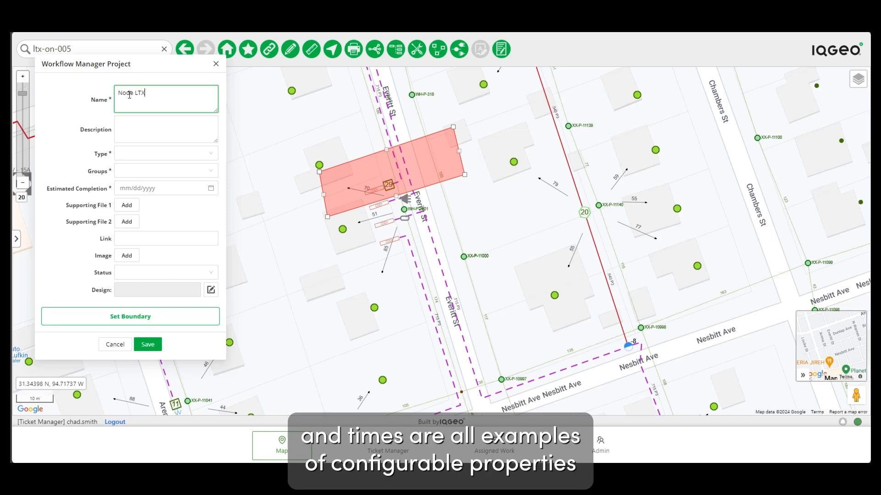
pyautogui.write('-ON-005 - FM')
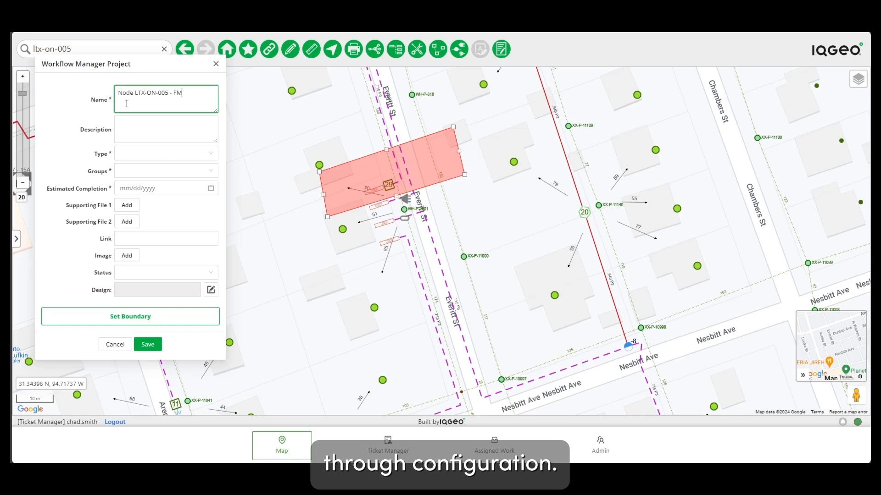
# - Set the project Type and Groups to Maintenance
pyautogui.click(147, 157)
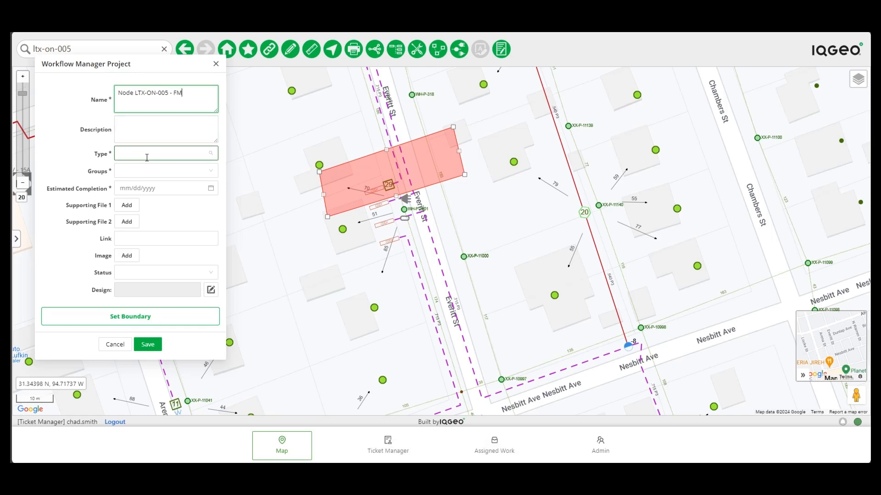
pyautogui.click(147, 157)
pyautogui.click(153, 201)
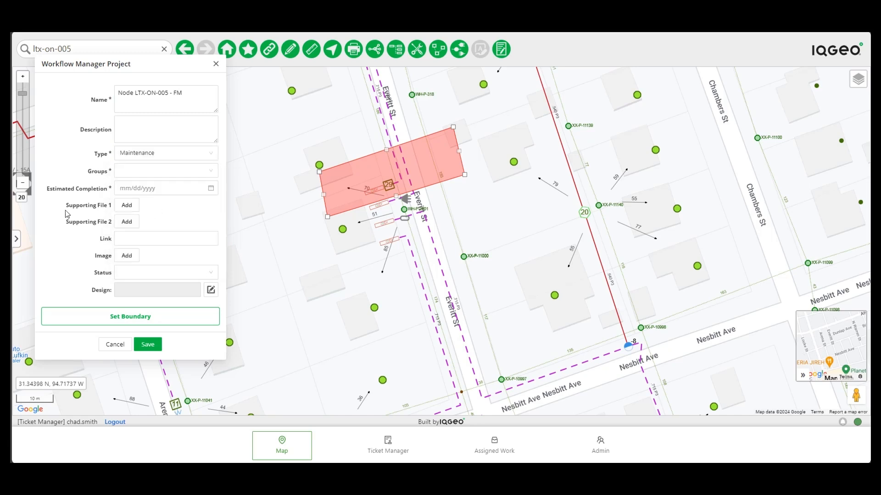
pyautogui.click(129, 171)
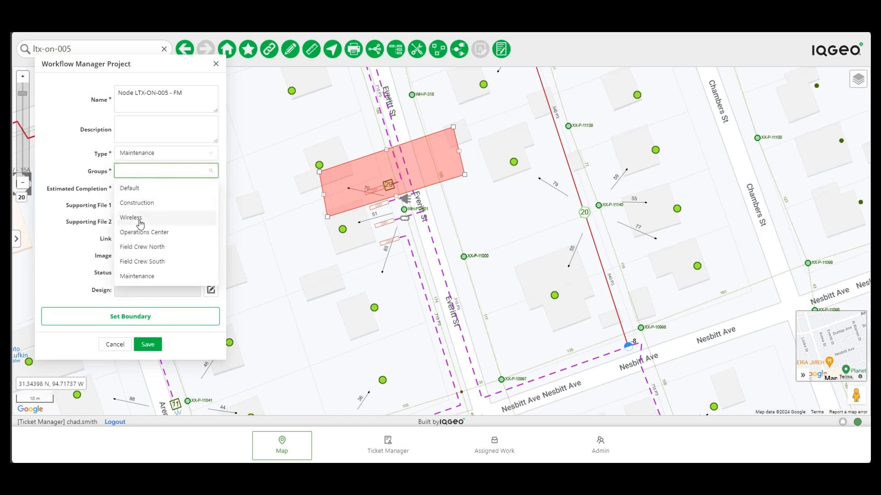
pyautogui.click(140, 276)
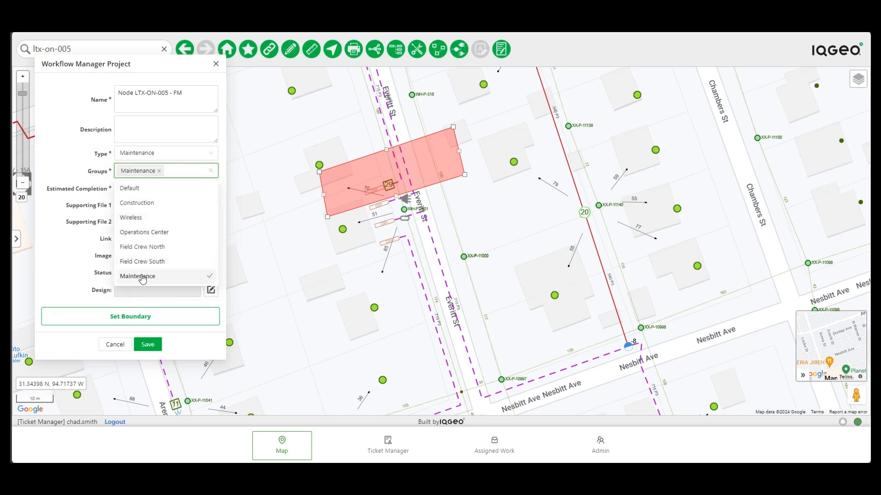
pyautogui.click(62, 214)
# - Set estimated completion to 03/12/2024, leave Status blank, and save the project
pyautogui.click(211, 188)
pyautogui.click(152, 259)
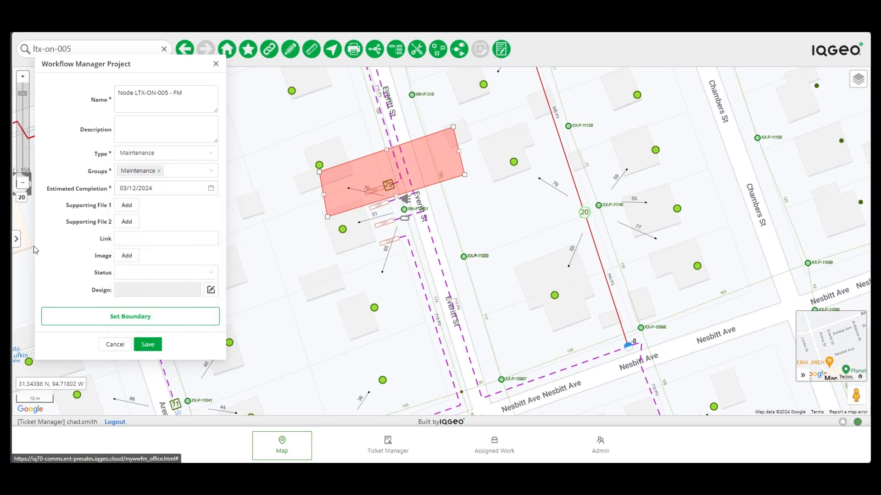
pyautogui.click(179, 275)
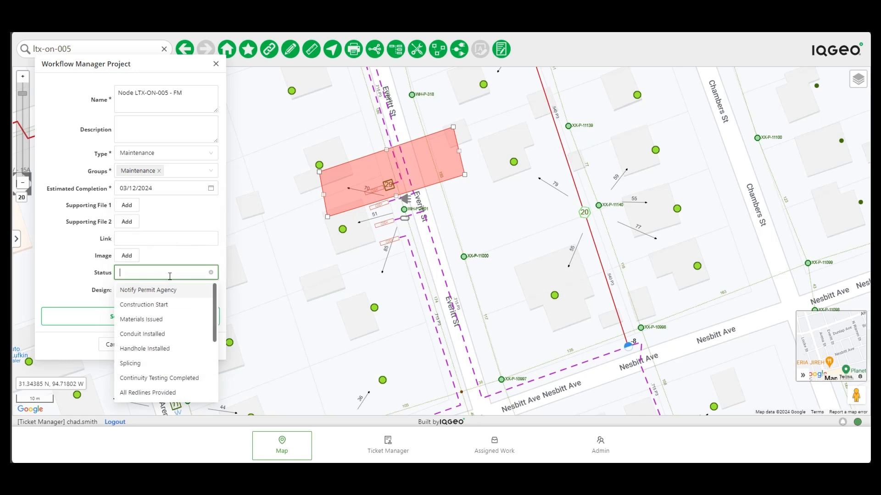
pyautogui.click(170, 277)
pyautogui.click(140, 347)
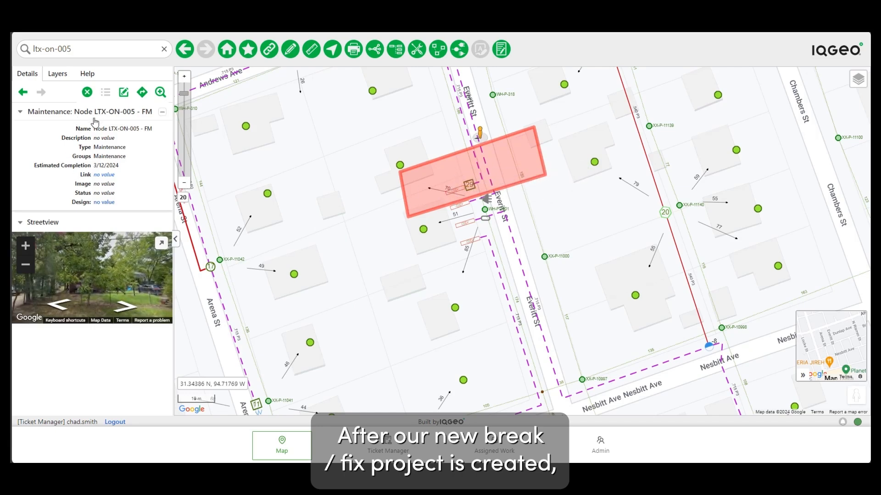
# - In Ticket Manager, collapse BFTest001, show empty projects and expand Node LTX-ON-005 - FM
pyautogui.click(164, 49)
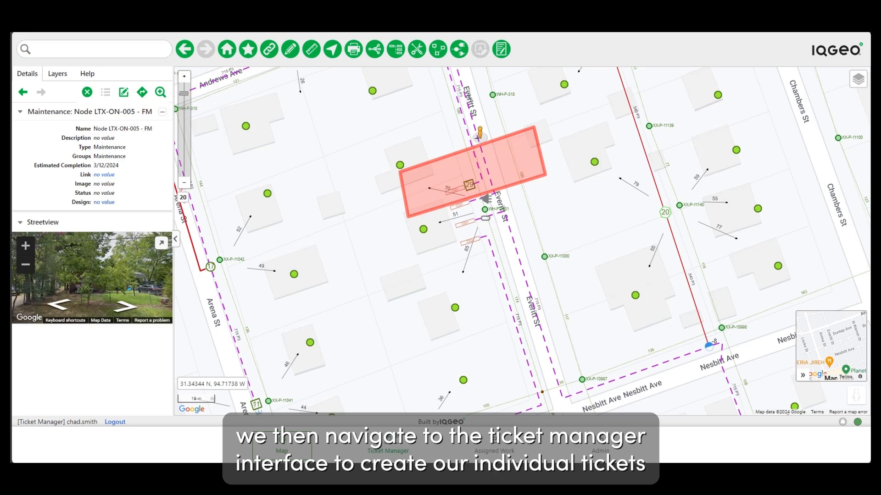
pyautogui.click(421, 456)
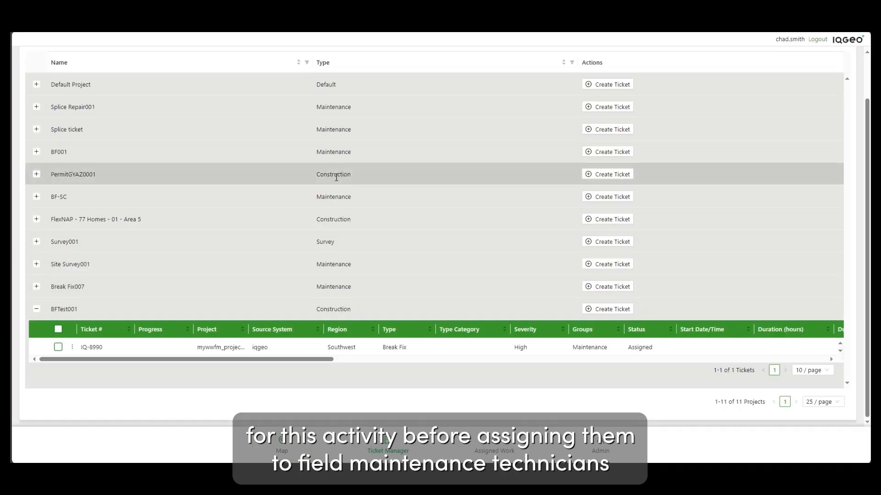
pyautogui.click(36, 309)
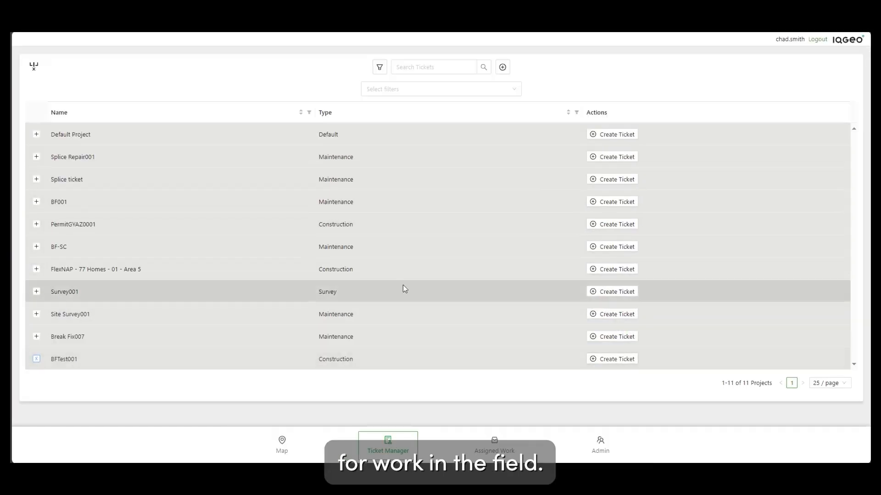
pyautogui.click(380, 68)
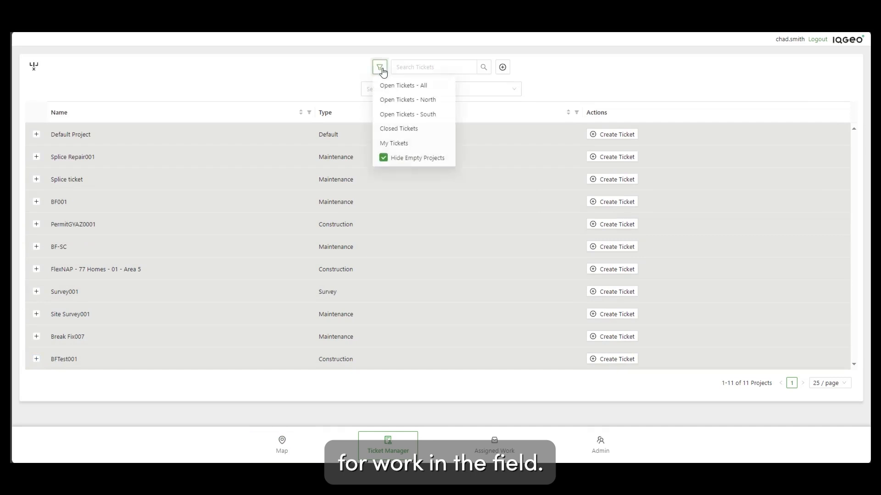
pyautogui.click(384, 160)
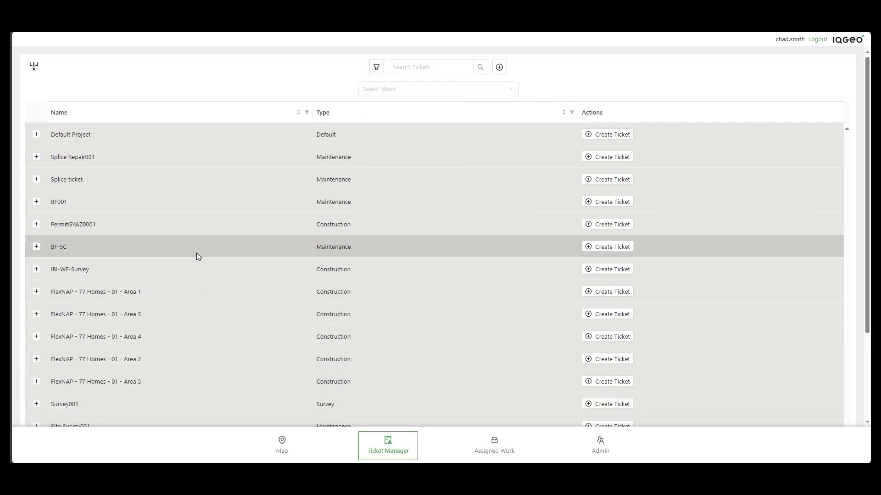
pyautogui.scroll(-3, 197, 253)
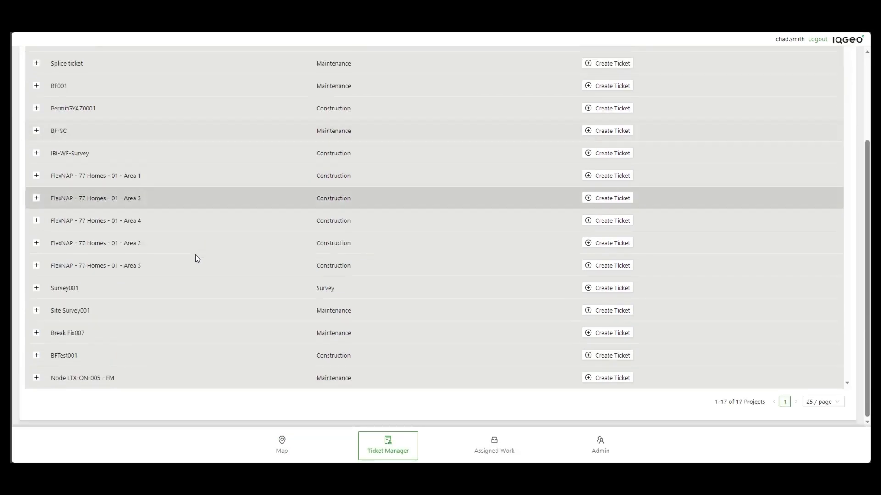
pyautogui.click(37, 379)
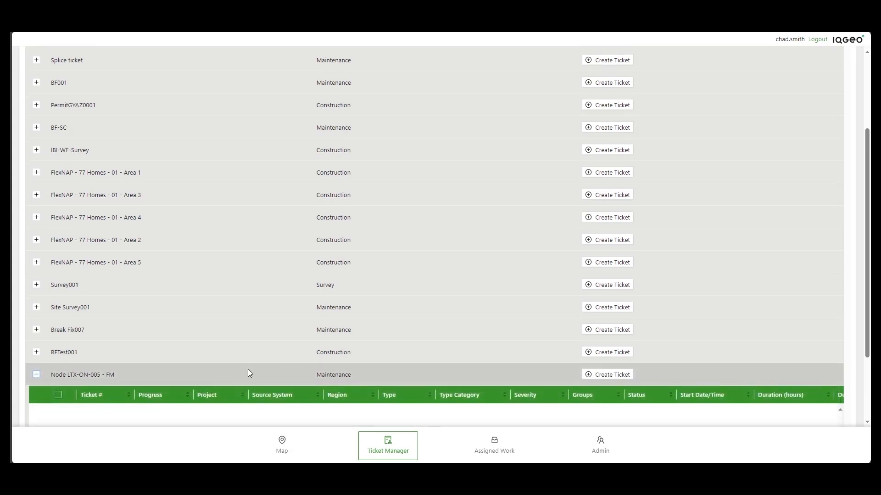
pyautogui.scroll(-3, 249, 372)
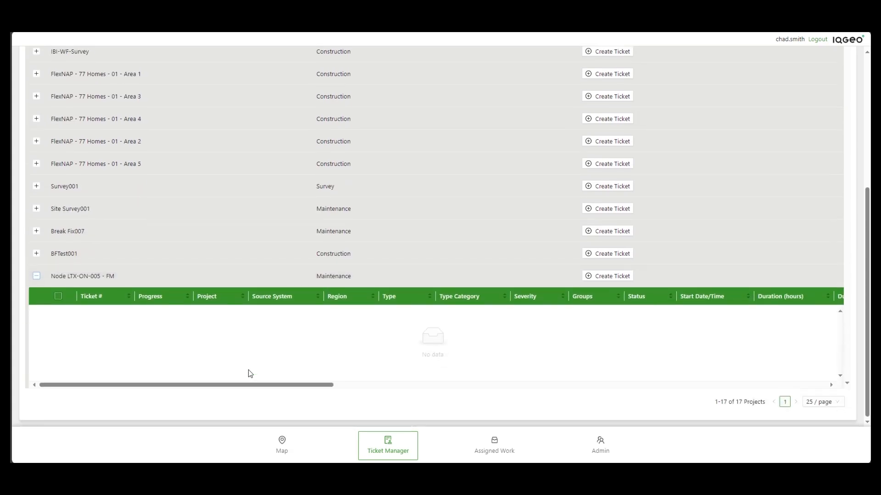
# - Start a Break Fix ticket for Node LTX-ON-005 - FM with Point geometry
pyautogui.click(607, 276)
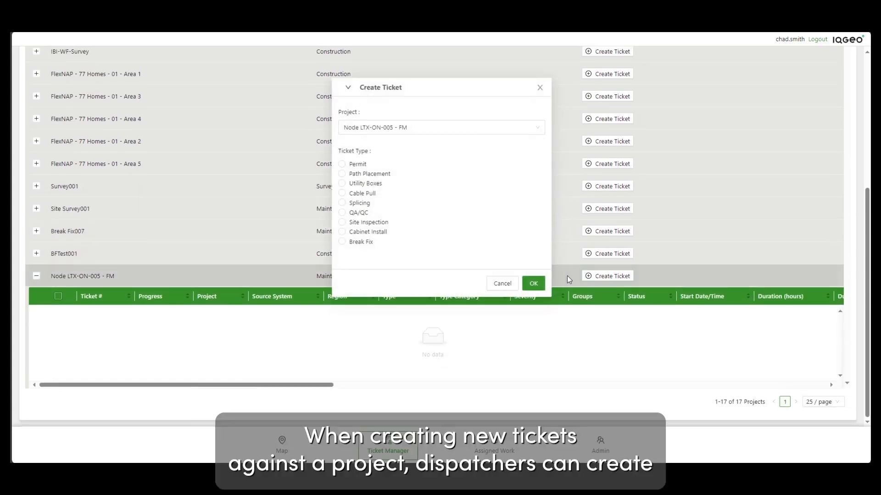
pyautogui.click(341, 242)
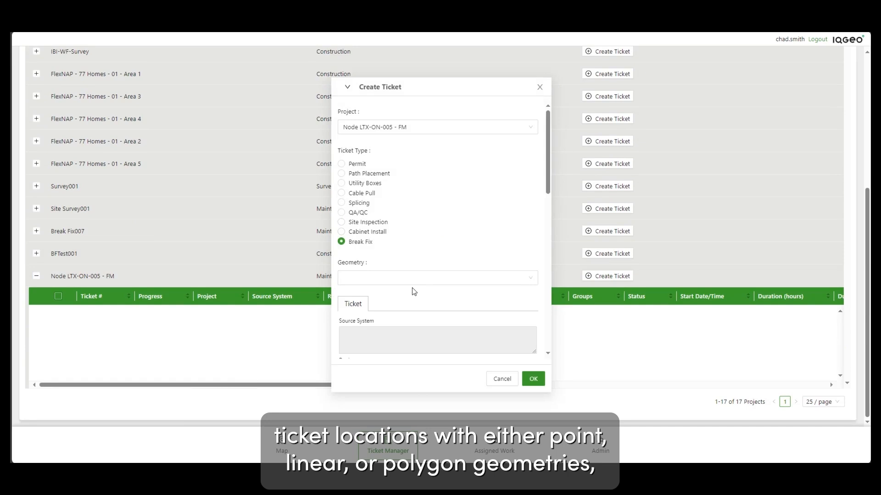
pyautogui.click(399, 279)
pyautogui.click(361, 295)
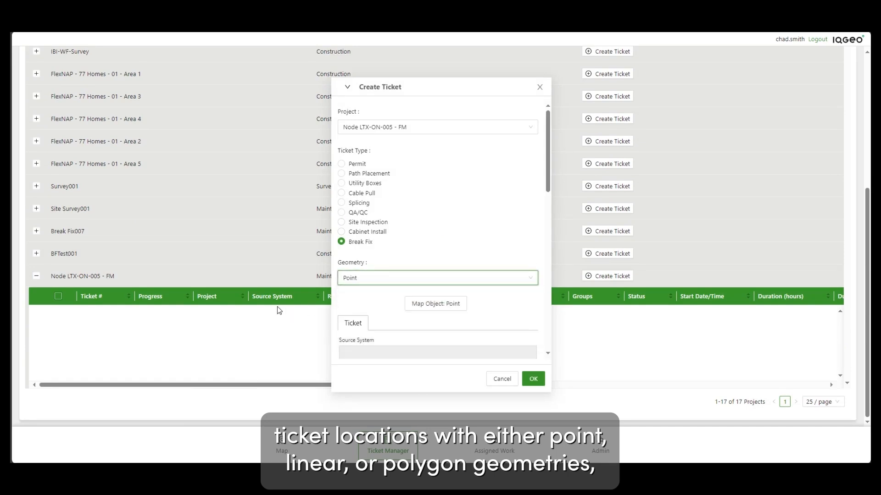
pyautogui.scroll(-5, 381, 292)
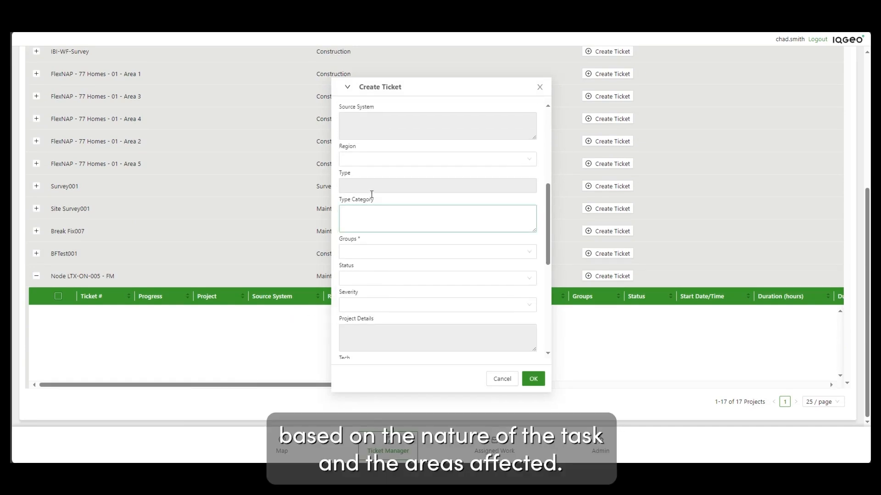
# - Set the ticket region to Southwest, group to Maintenance and status to Assigned
pyautogui.click(364, 156)
pyautogui.click(366, 236)
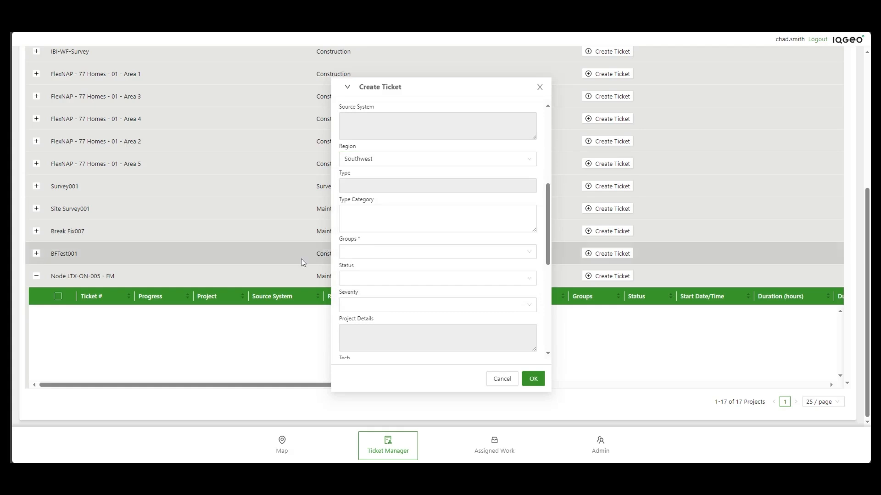
pyautogui.click(401, 251)
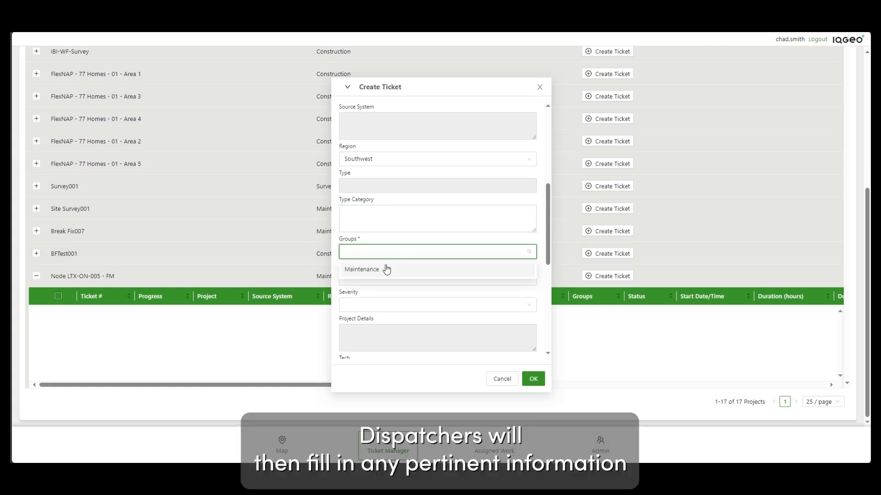
pyautogui.click(386, 269)
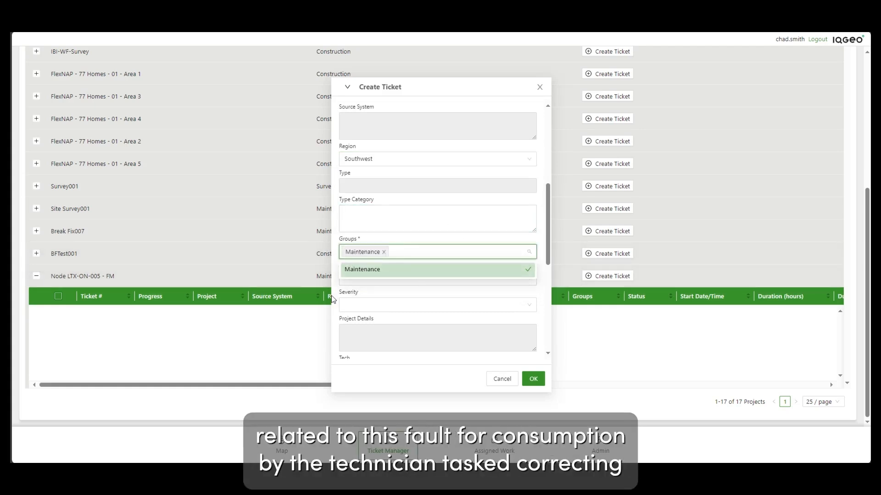
pyautogui.click(333, 297)
pyautogui.click(356, 282)
pyautogui.click(360, 312)
pyautogui.scroll(-1, 347, 316)
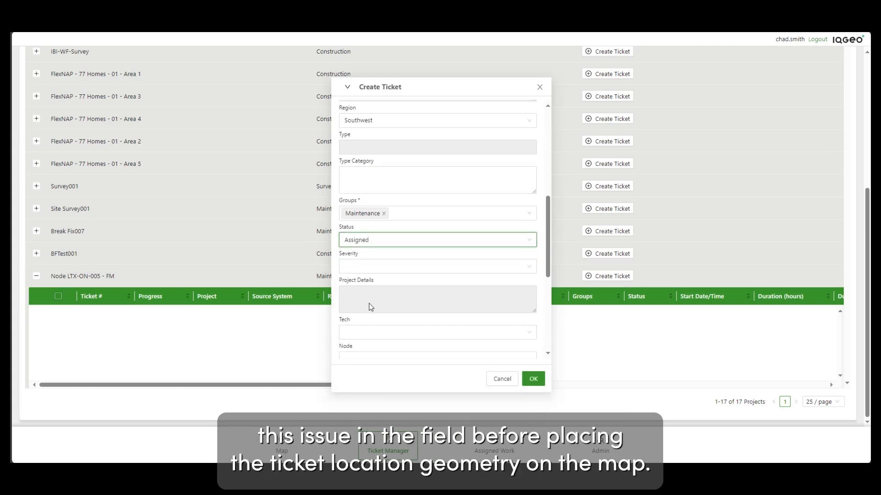
# - Set severity to High and assign a technician to the ticket
pyautogui.click(373, 269)
pyautogui.click(364, 302)
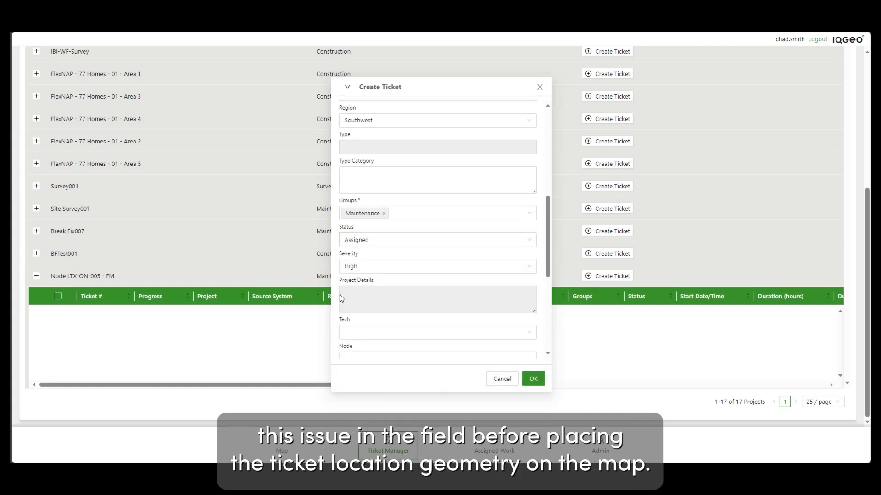
pyautogui.scroll(-3, 340, 299)
pyautogui.click(375, 219)
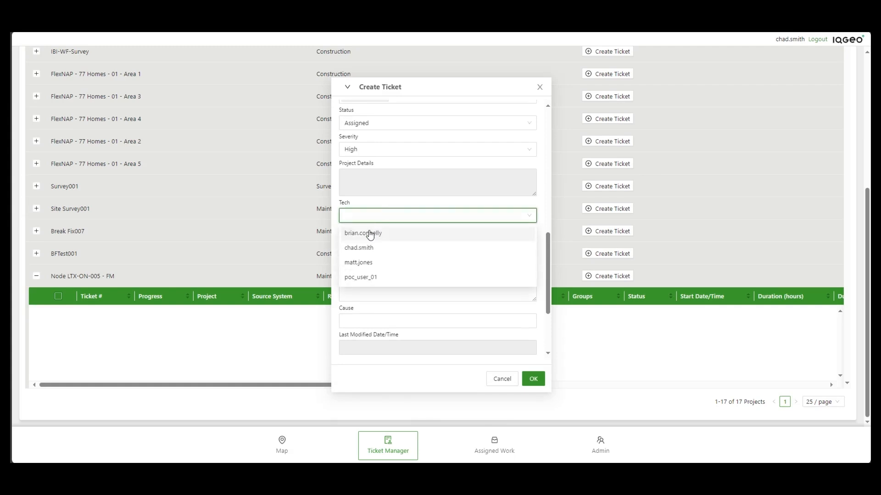
pyautogui.click(361, 248)
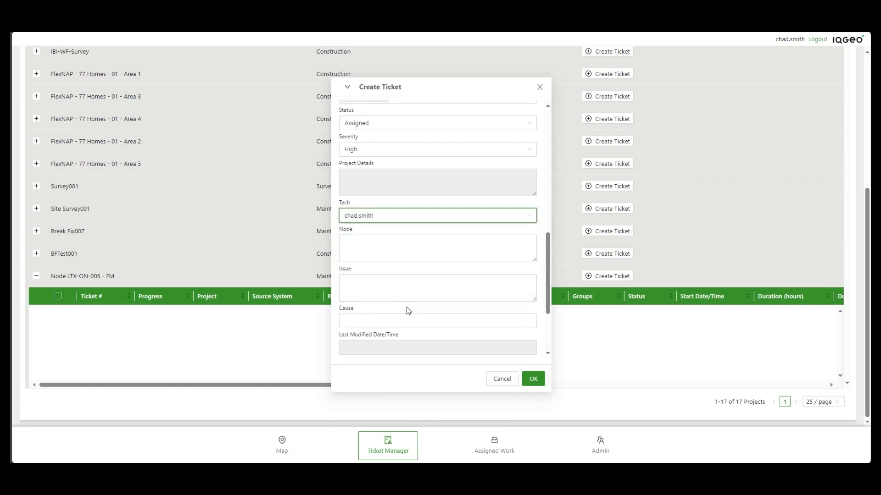
pyautogui.scroll(-3, 437, 308)
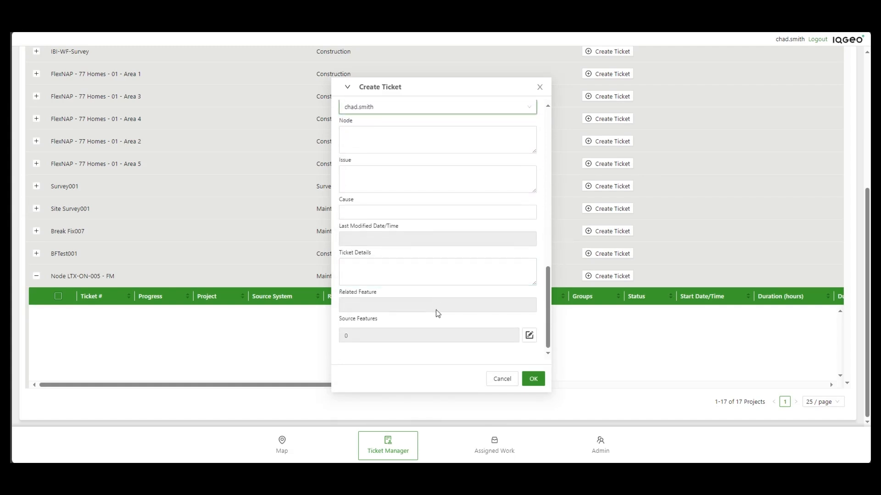
pyautogui.scroll(7, 435, 310)
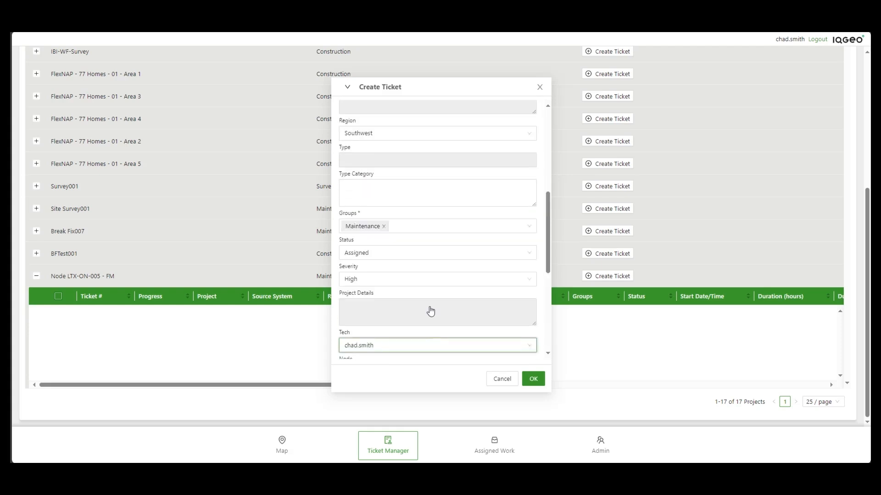
pyautogui.scroll(6, 414, 289)
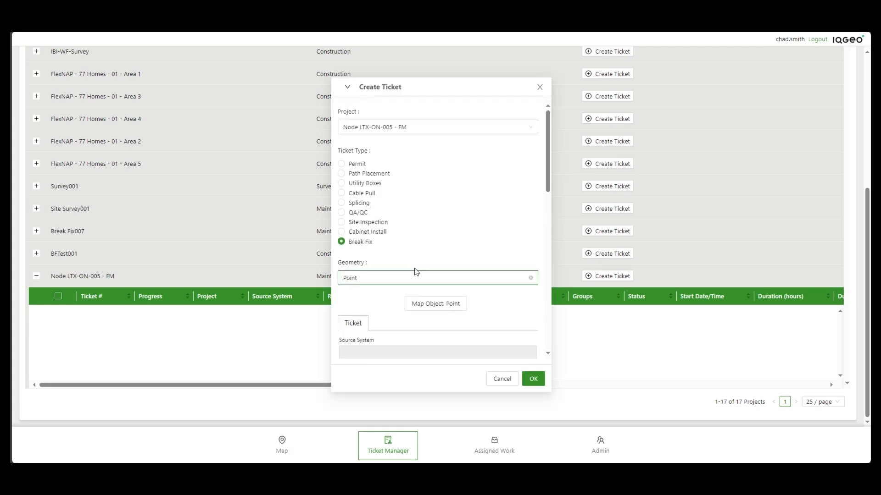
# - Place the ticket's point on the map near Everitt St and create the ticket
pyautogui.click(432, 305)
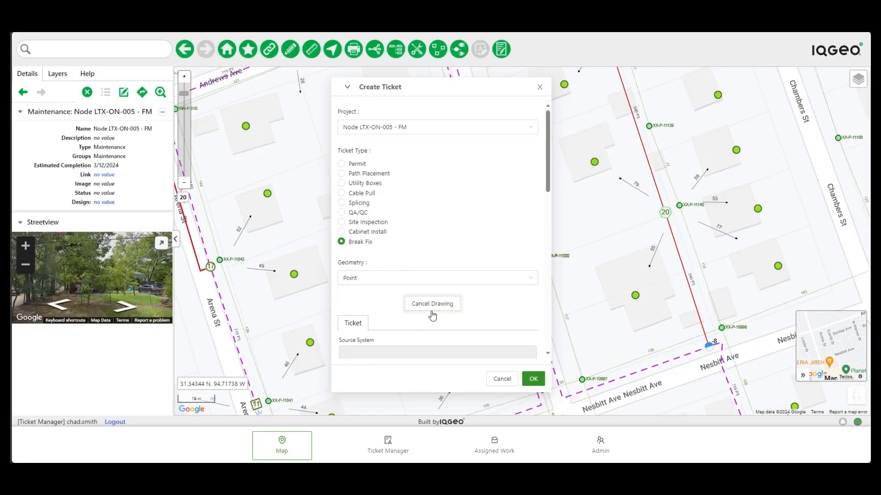
pyautogui.click(348, 88)
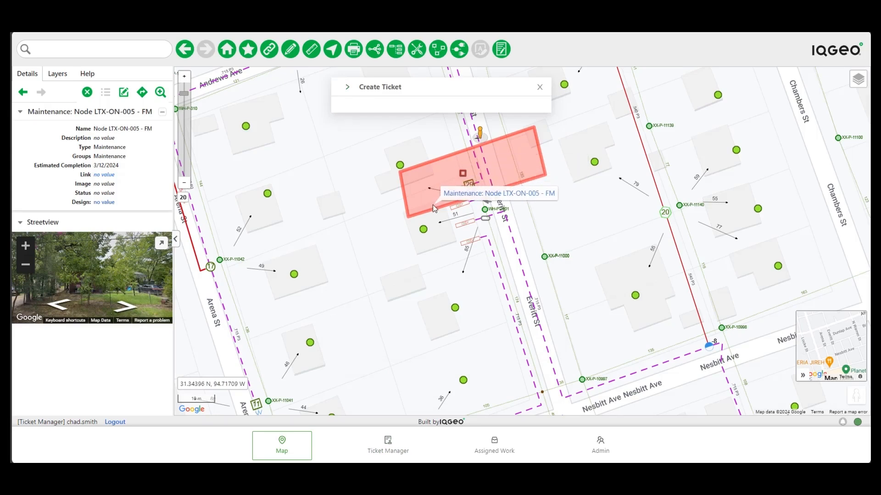
pyautogui.click(347, 87)
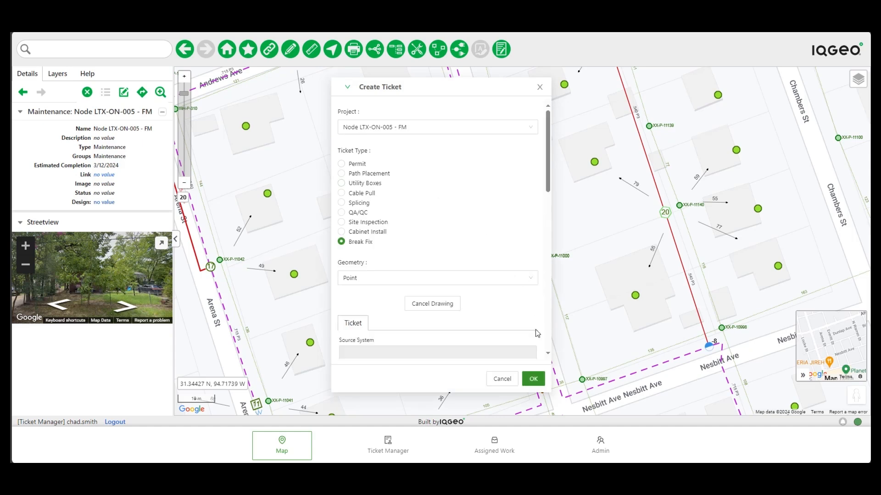
pyautogui.click(533, 379)
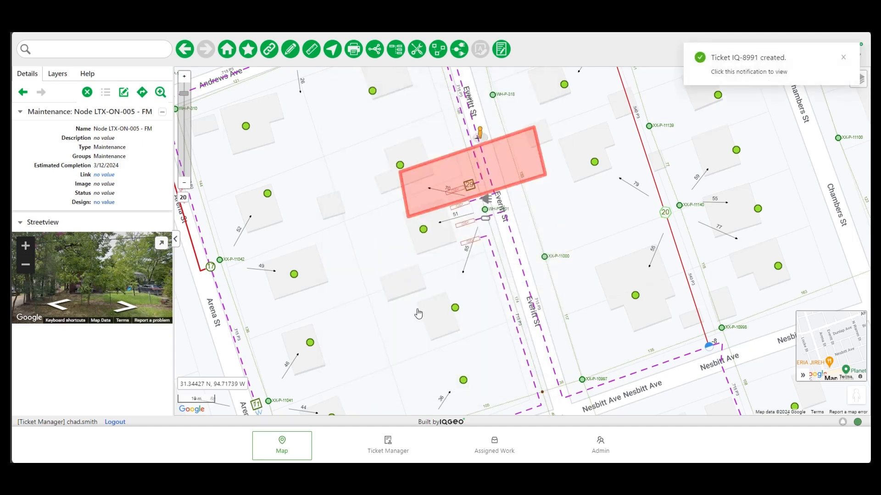
# - Clear the map selection, zoom out and show the map layer list
pyautogui.rightClick(401, 268)
pyautogui.click(450, 284)
pyautogui.scroll(-1, 463, 279)
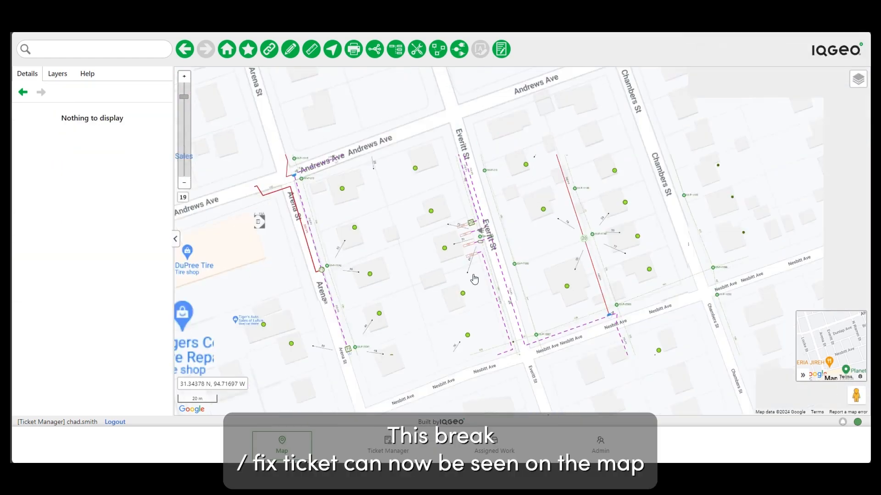
pyautogui.click(57, 74)
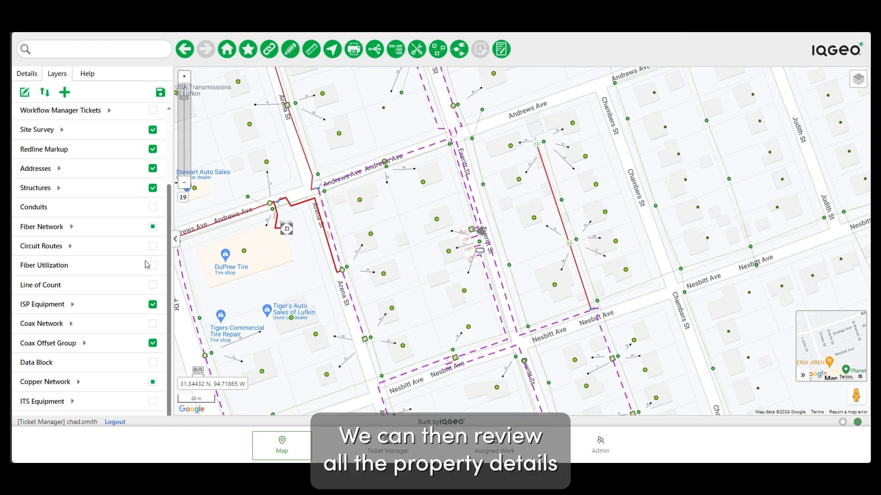
pyautogui.scroll(2, 134, 210)
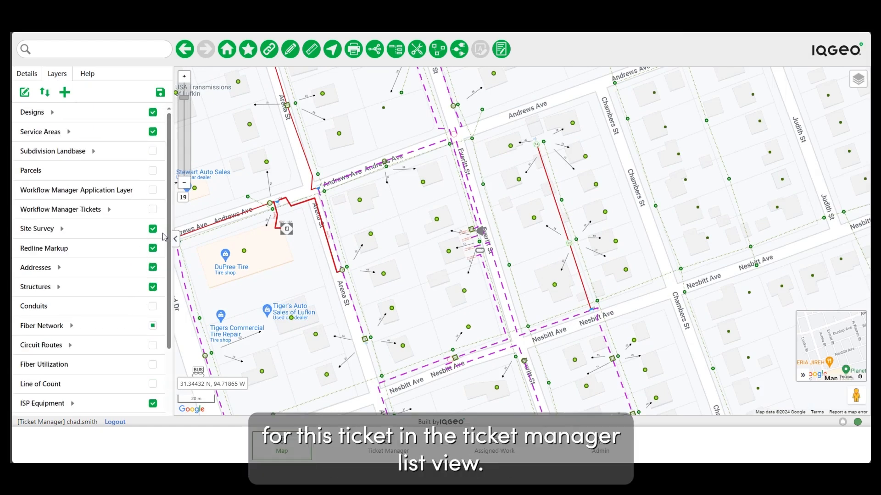
# - Enable the Workflow Manager Application and Tickets layers, then review IQ-8991 under Node LTX-ON-005 - FM
pyautogui.click(153, 191)
pyautogui.click(153, 210)
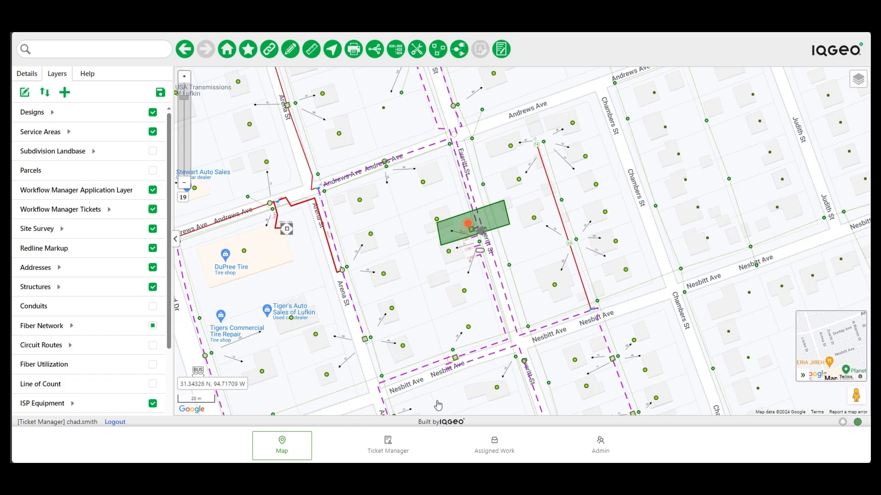
pyautogui.click(387, 452)
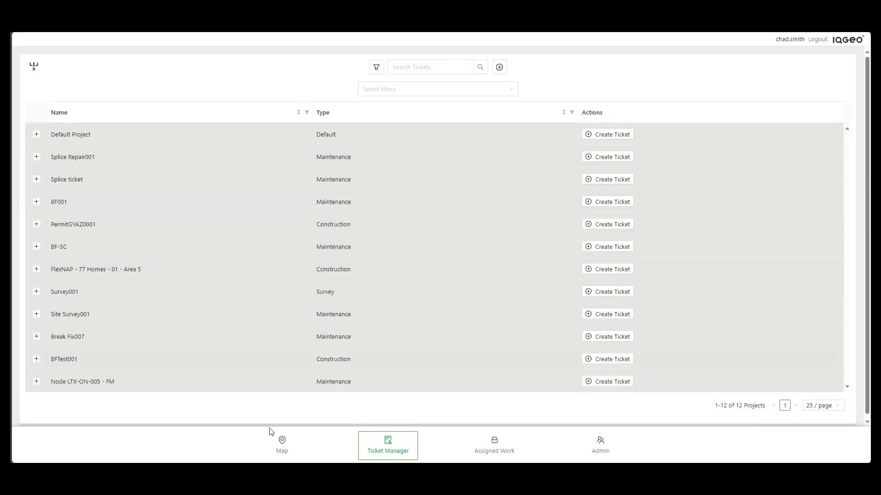
pyautogui.click(36, 382)
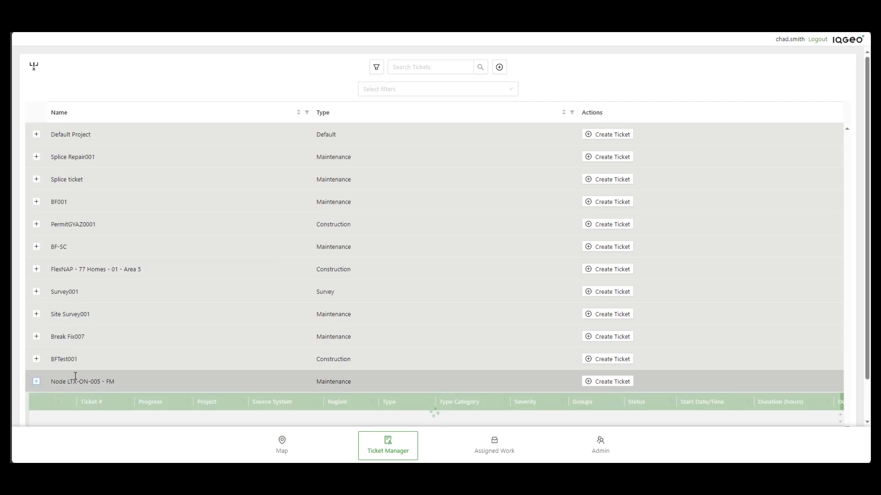
pyautogui.scroll(-3, 346, 344)
pyautogui.moveTo(278, 362); pyautogui.dragTo(154, 373)
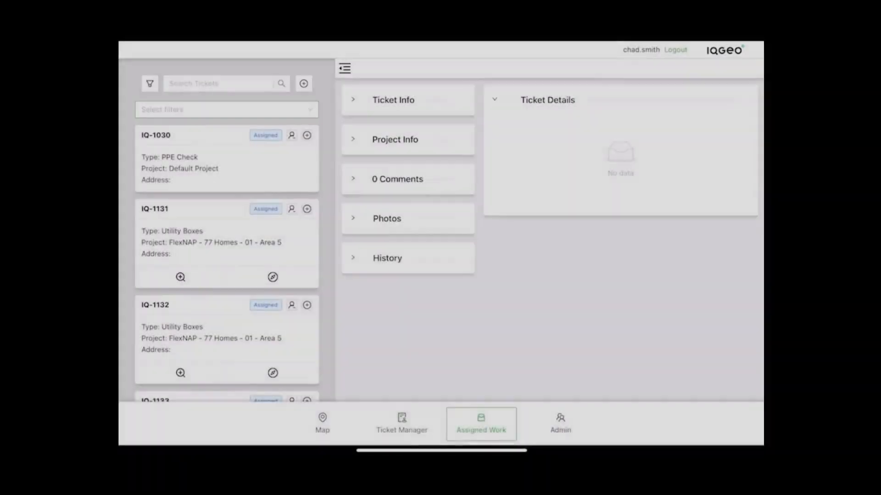
# - Filter the Assigned Work ticket list to Break Fix tickets
pyautogui.click(226, 110)
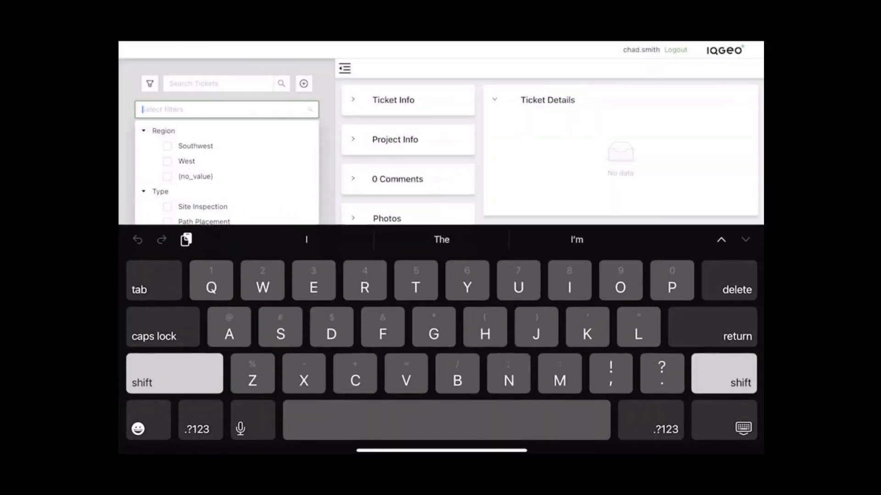
pyautogui.scroll(-5, 226, 174)
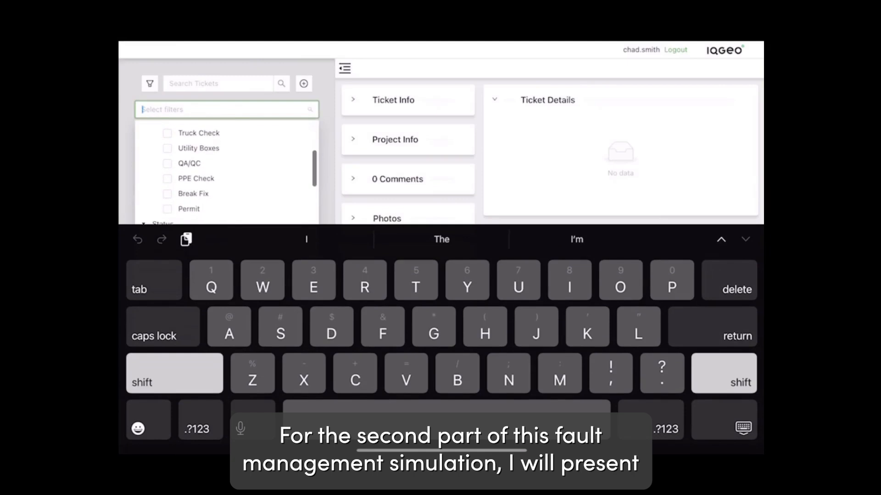
pyautogui.click(167, 192)
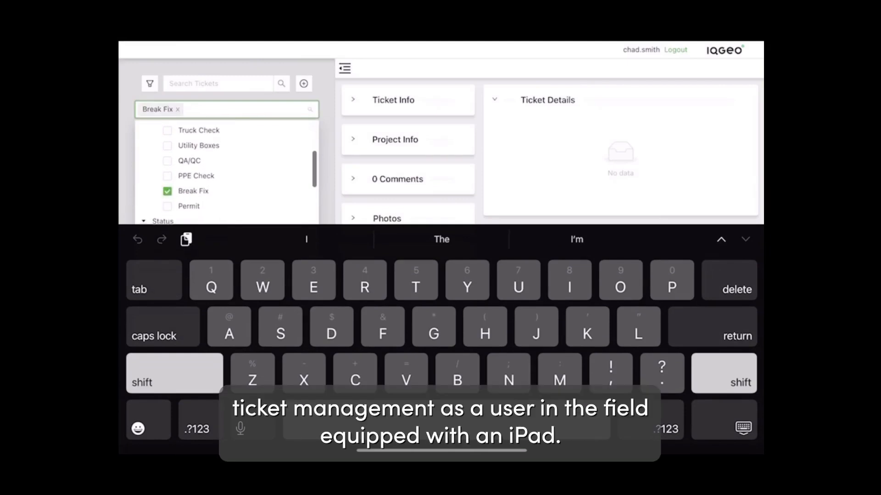
pyautogui.click(725, 421)
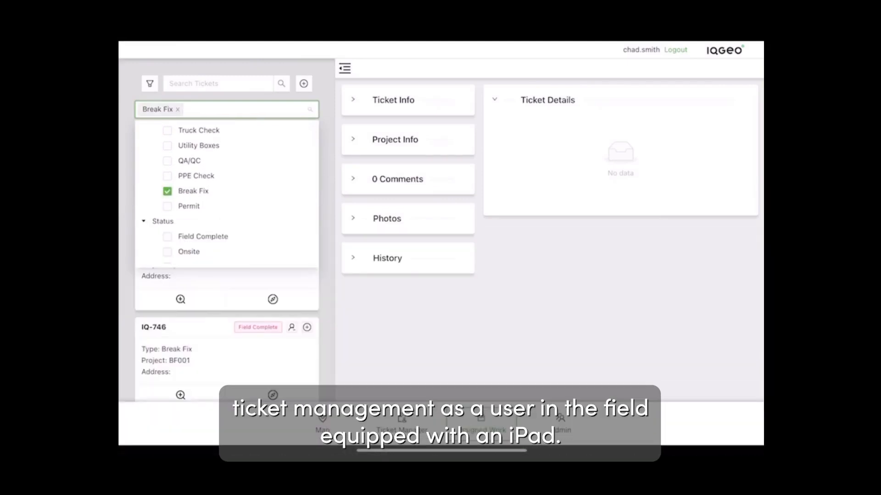
pyautogui.scroll(-2, 226, 229)
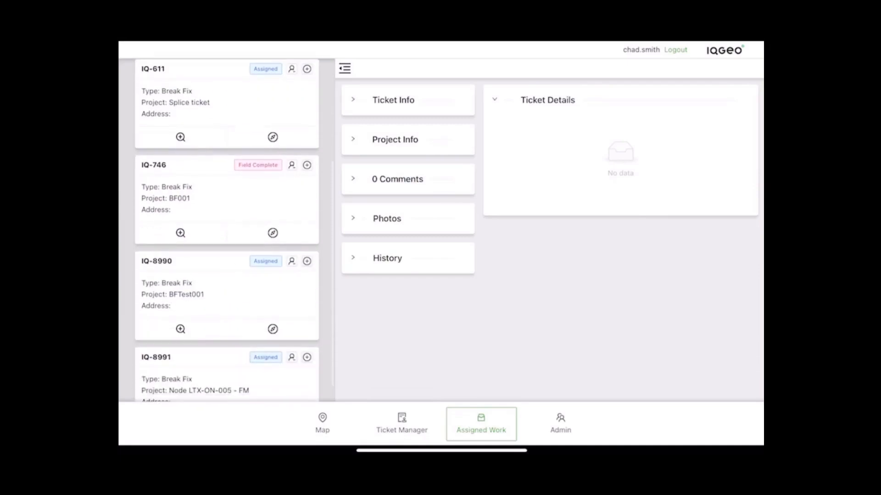
pyautogui.scroll(-1, 226, 229)
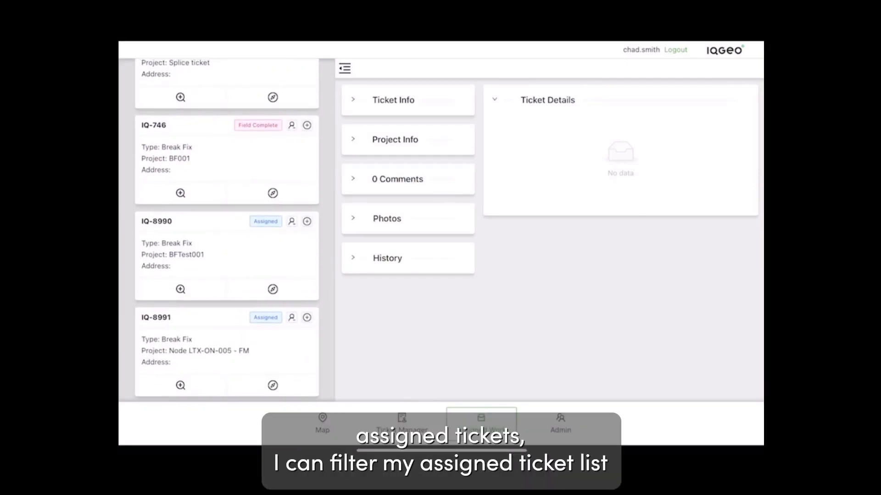
# - Browse IQ-8991's Issue, Site, Repair and Photos sections, then show the ticket on the map
pyautogui.click(226, 351)
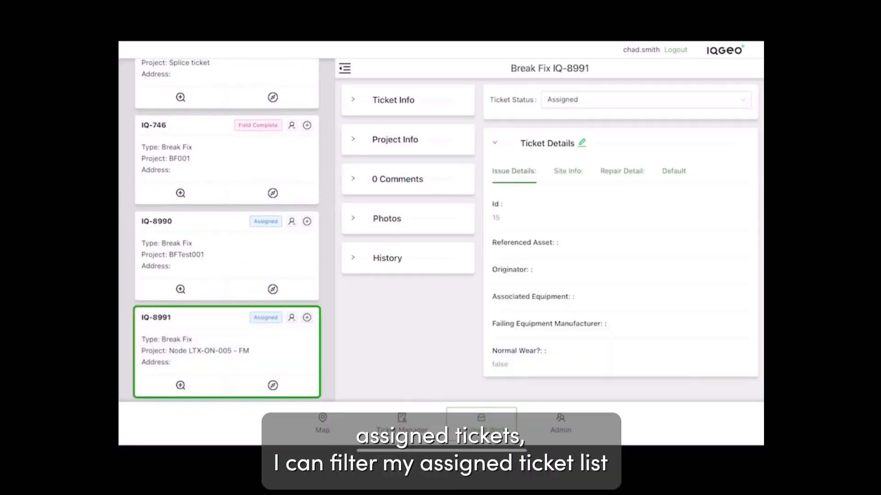
pyautogui.click(568, 171)
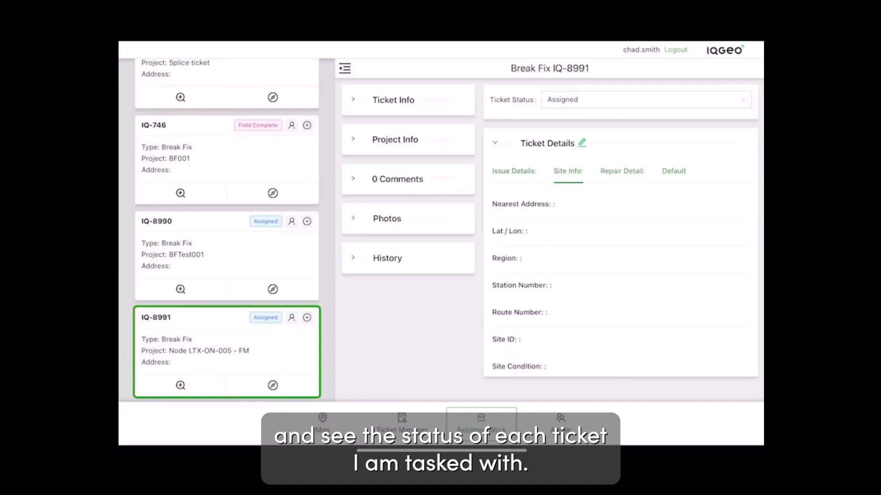
pyautogui.click(622, 171)
pyautogui.click(513, 171)
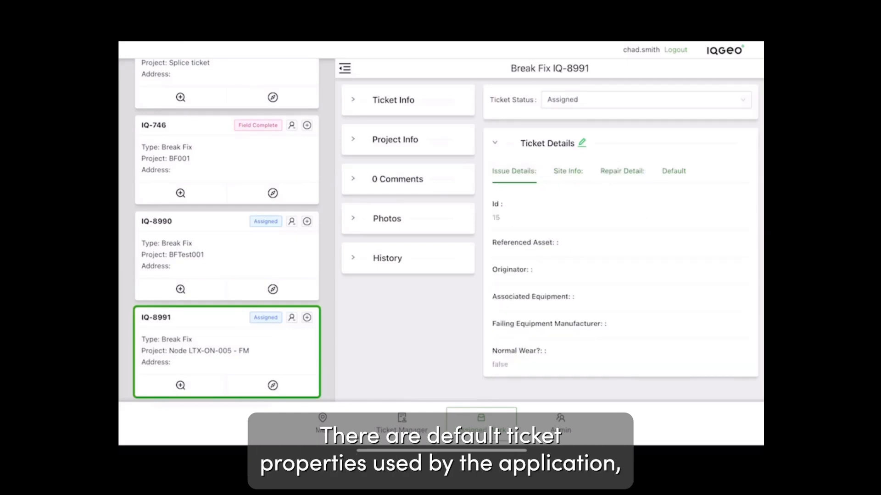
pyautogui.click(386, 218)
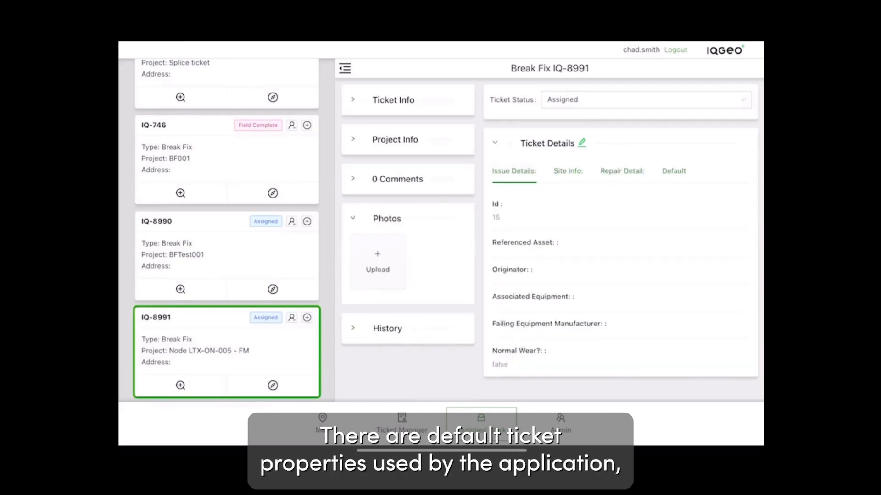
pyautogui.click(386, 219)
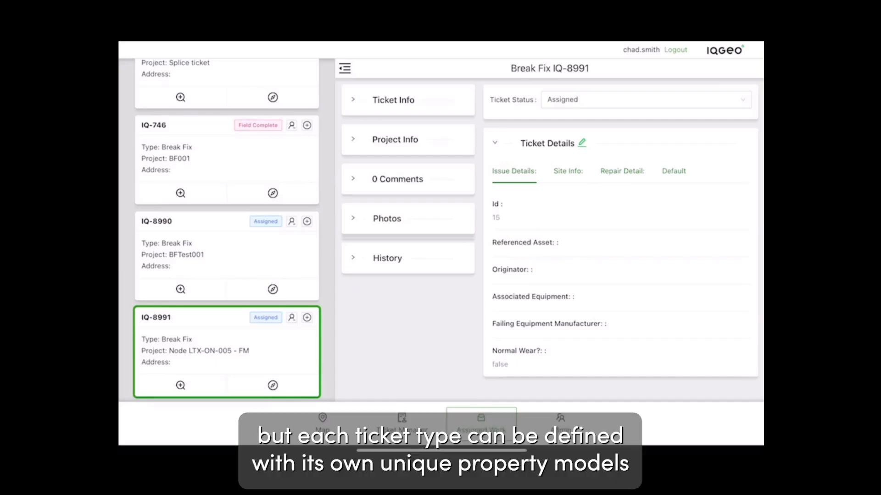
pyautogui.click(180, 386)
pyautogui.moveTo(747, 365); pyautogui.dragTo(544, 229)
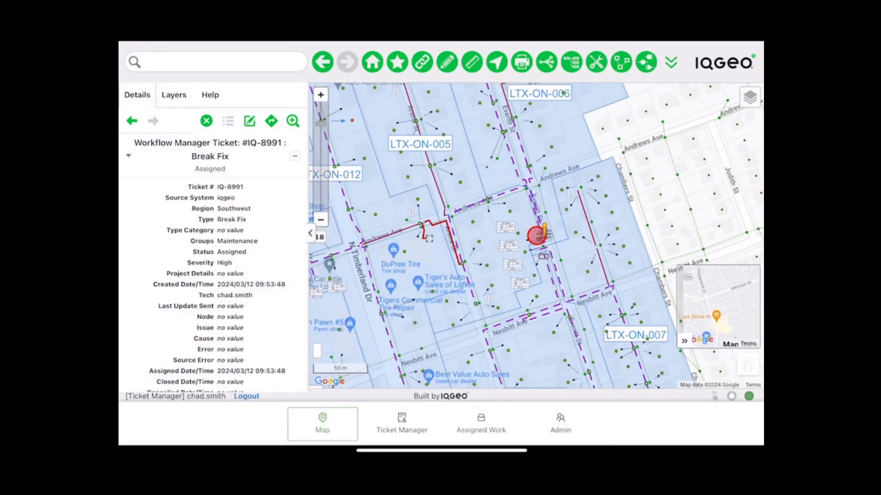
# - Check directions to IQ-8991's location, then change its status to En Route
pyautogui.click(481, 423)
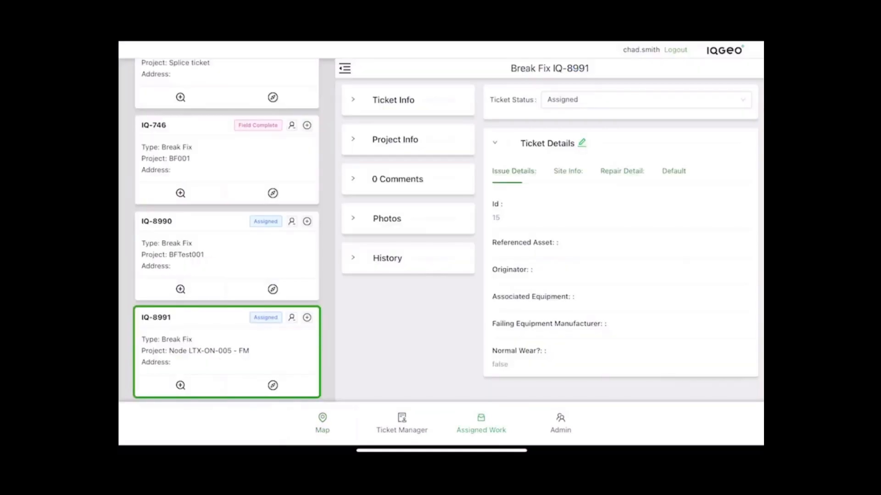
pyautogui.click(273, 386)
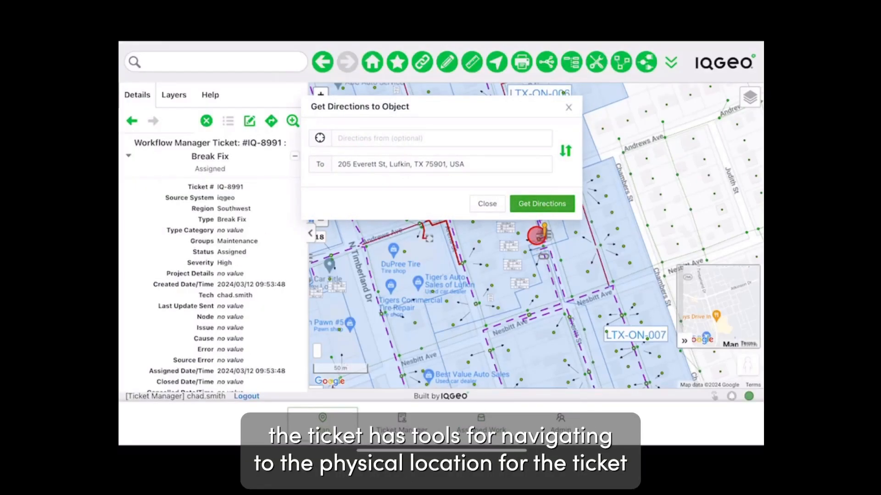
pyautogui.click(487, 203)
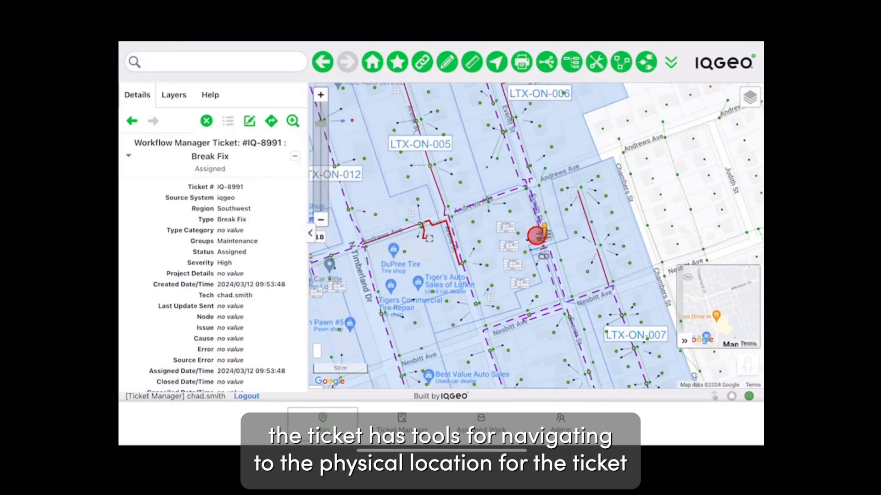
pyautogui.click(480, 424)
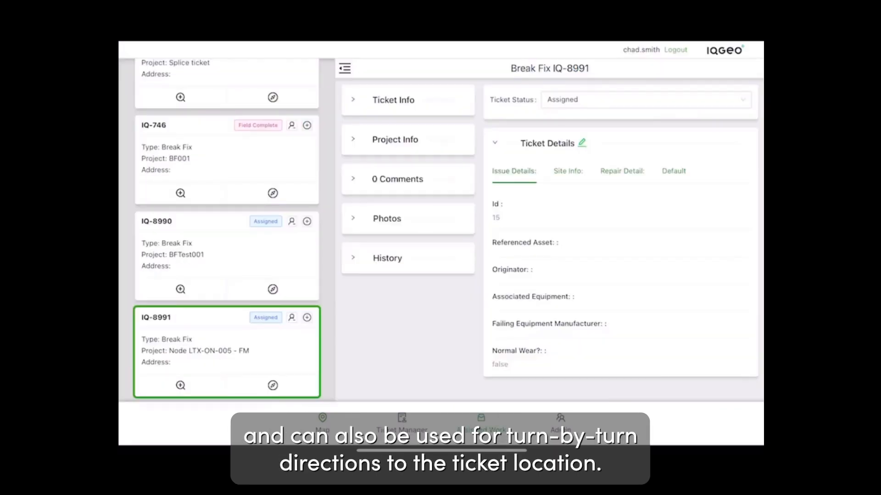
pyautogui.click(645, 99)
pyautogui.click(562, 155)
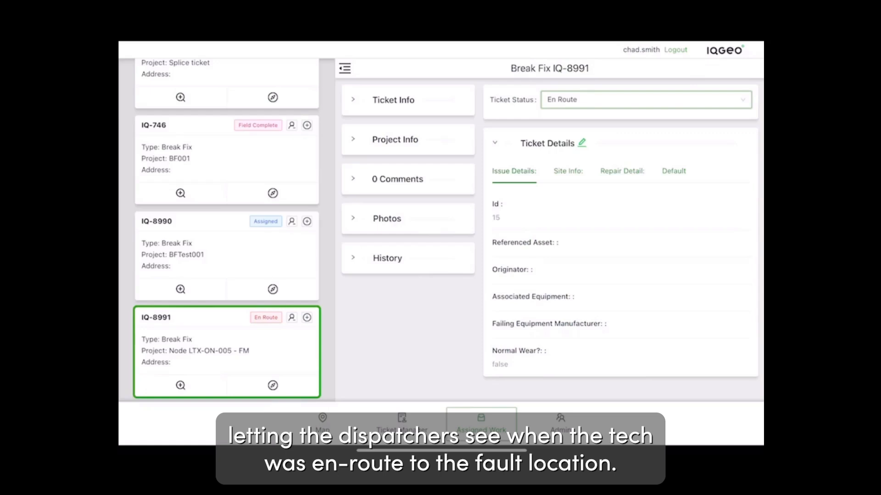
# - Change ticket IQ-8991's status to Onsite
pyautogui.click(645, 99)
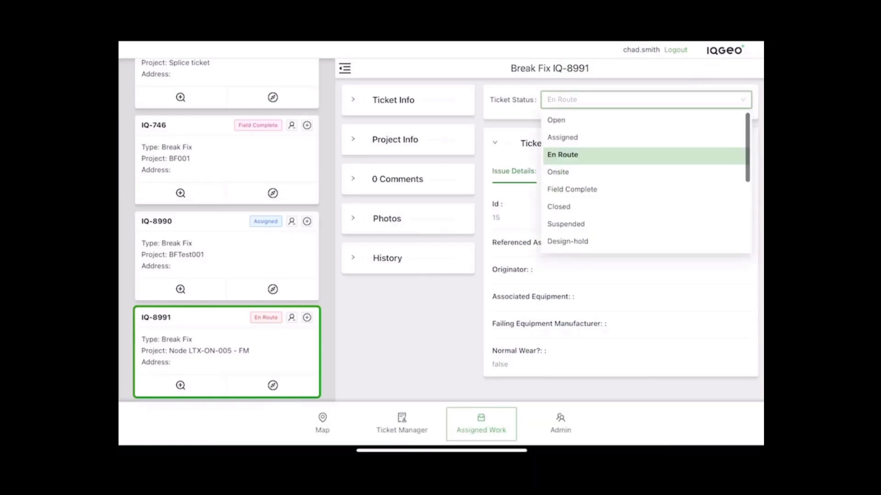
pyautogui.click(558, 172)
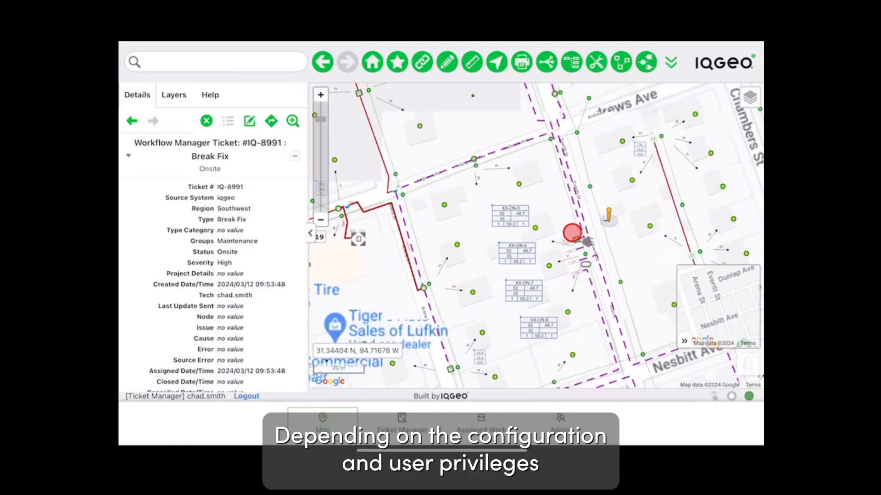
# - Start adding a new Design object to the map
pyautogui.click(447, 62)
pyautogui.scroll(-6, 442, 248)
pyautogui.scroll(-4, 441, 248)
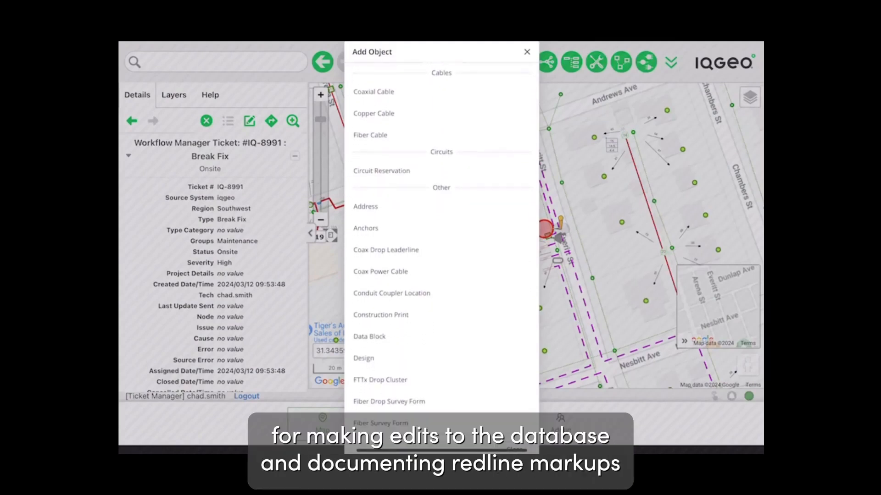
pyautogui.click(364, 359)
pyautogui.scroll(-3, 212, 275)
# - Outline the design boundary with four corners around the fault site on Everitt St
pyautogui.click(512, 234)
pyautogui.click(588, 201)
pyautogui.click(602, 224)
pyautogui.click(521, 261)
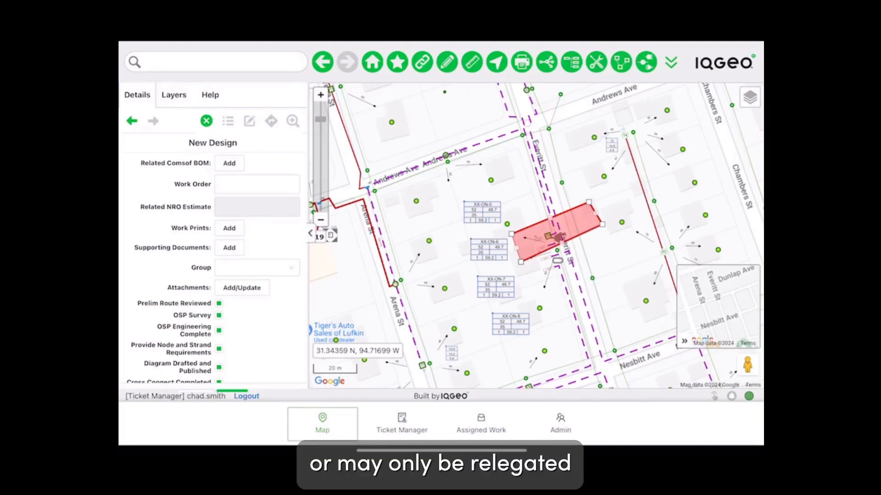
pyautogui.scroll(3, 212, 271)
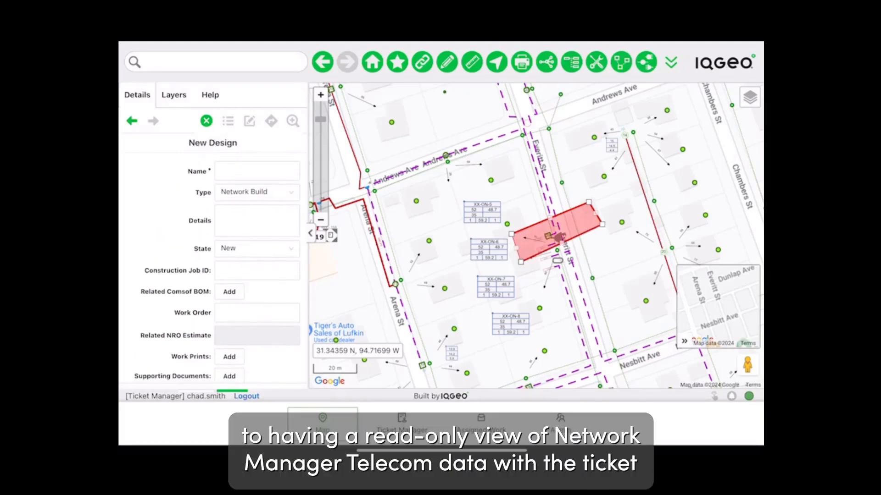
pyautogui.click(257, 169)
# - Name the new design 'Ltc-on-005 bf'
pyautogui.click(175, 373)
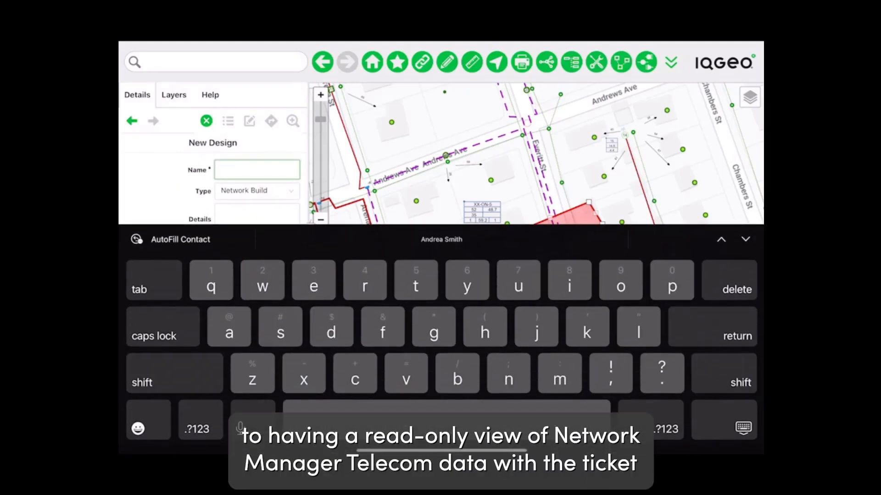
pyautogui.write('l')
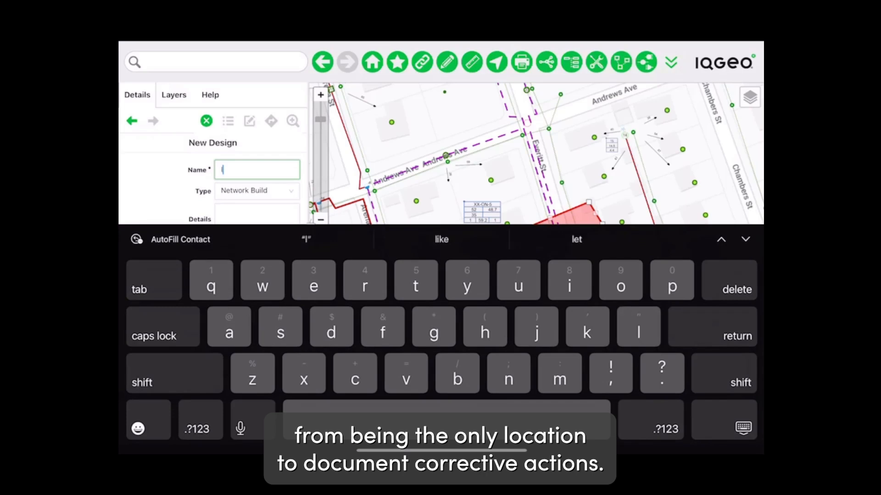
pyautogui.write('tx')
pyautogui.click(198, 428)
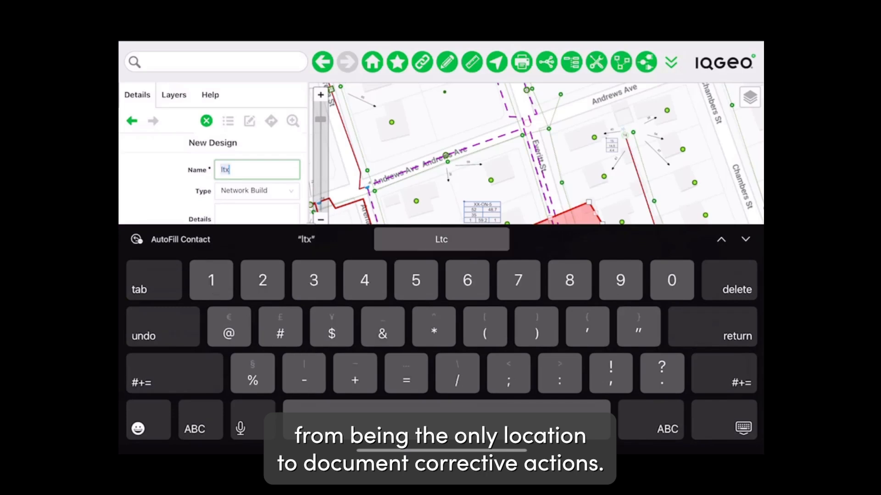
pyautogui.write('-')
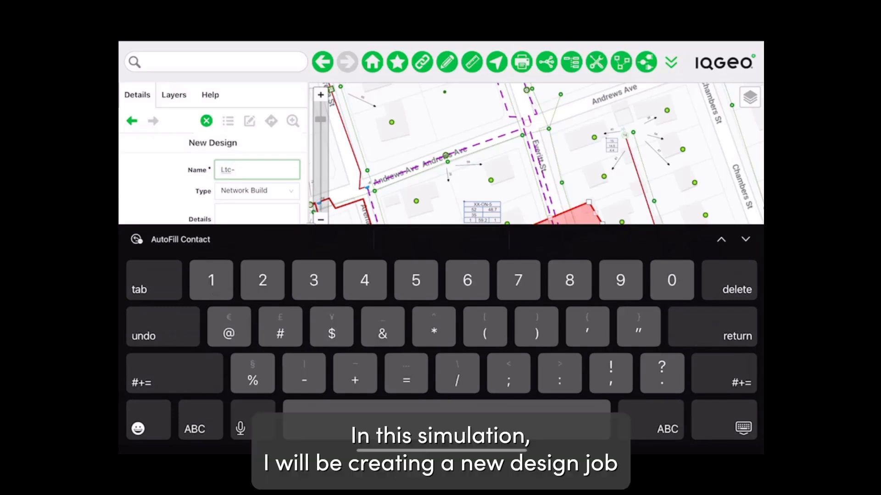
pyautogui.click(195, 429)
pyautogui.write('on')
pyautogui.click(197, 428)
pyautogui.write('-005')
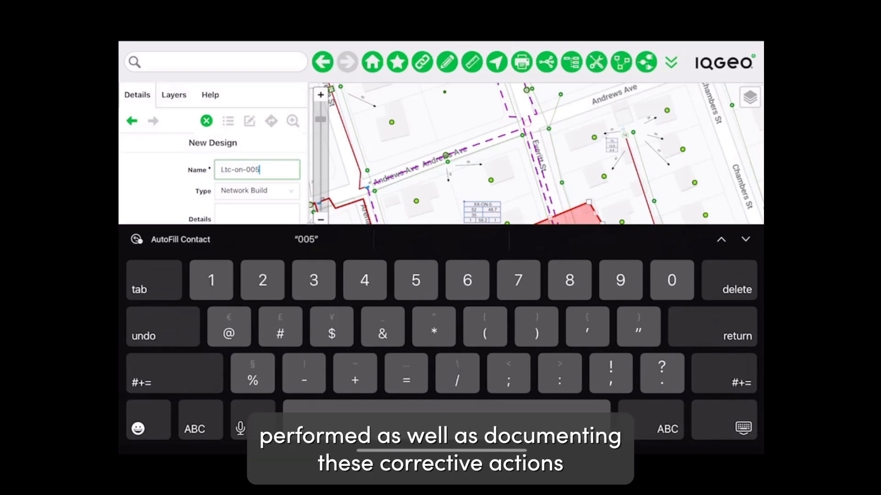
pyautogui.click(194, 429)
pyautogui.write('bf')
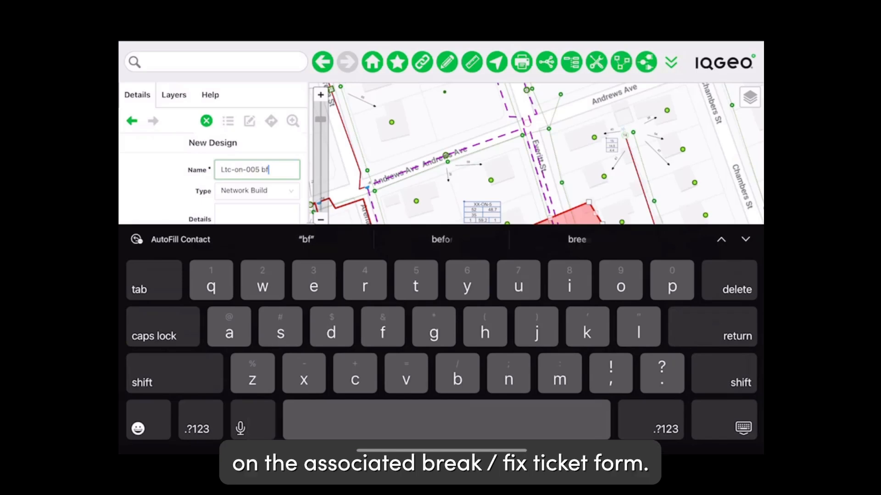
pyautogui.click(743, 428)
# - Set the design type to Fault Correction and pick a Fault Correction state
pyautogui.click(257, 190)
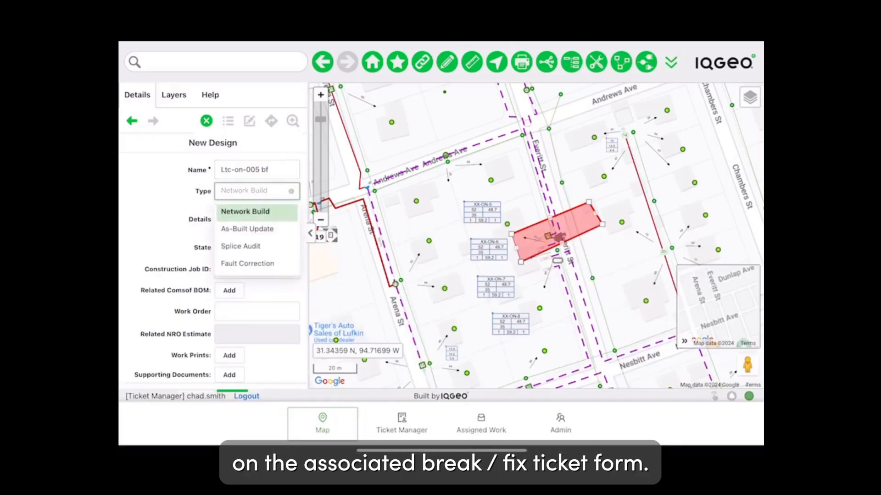
pyautogui.click(247, 263)
pyautogui.click(257, 247)
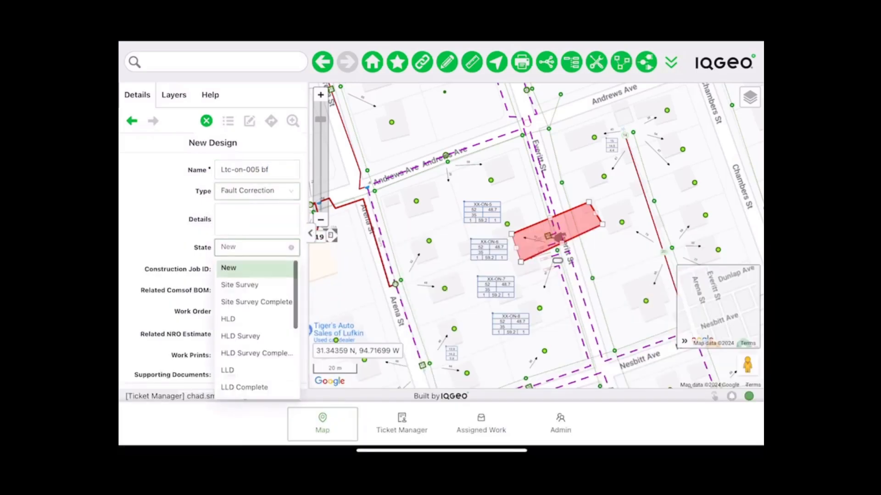
pyautogui.scroll(-5, 257, 328)
pyautogui.scroll(-2, 256, 328)
pyautogui.scroll(-1, 256, 328)
pyautogui.click(256, 372)
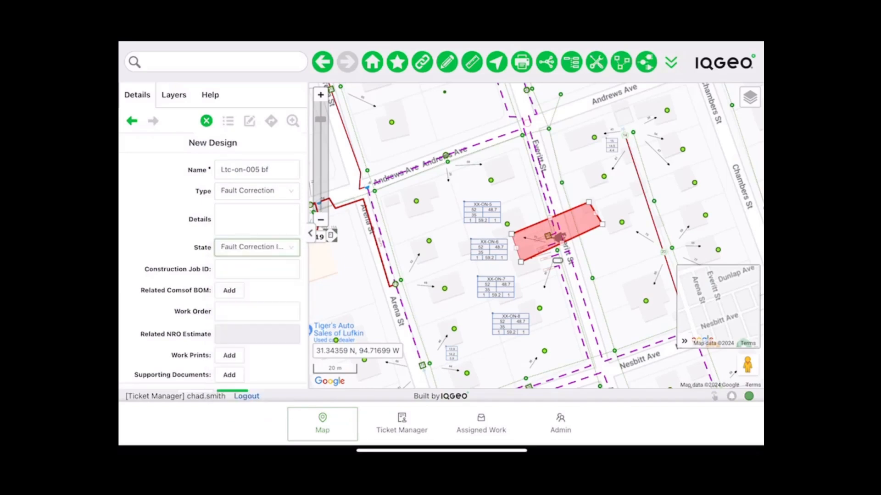
pyautogui.scroll(-5, 217, 268)
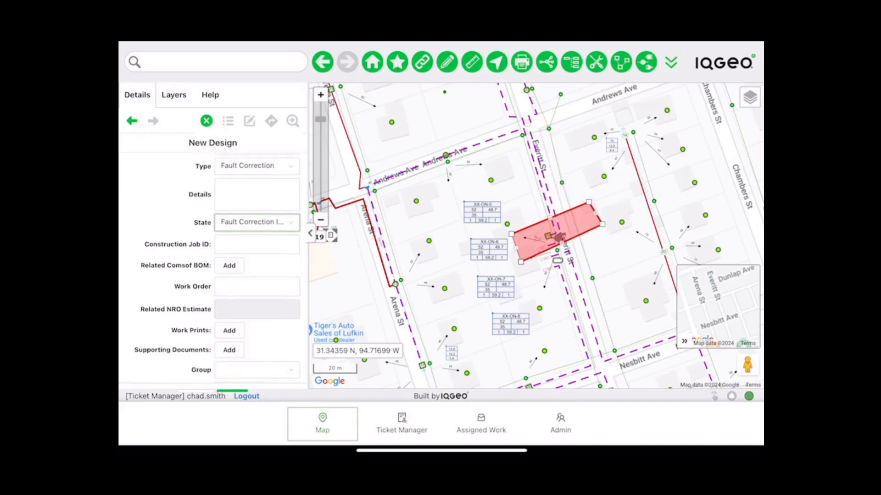
pyautogui.moveTo(308, 276); pyautogui.dragTo(351, 275)
# - Save design Ltc-on-005 bf, hide the Designs layer, and select pole WH-P-2801
pyautogui.click(254, 372)
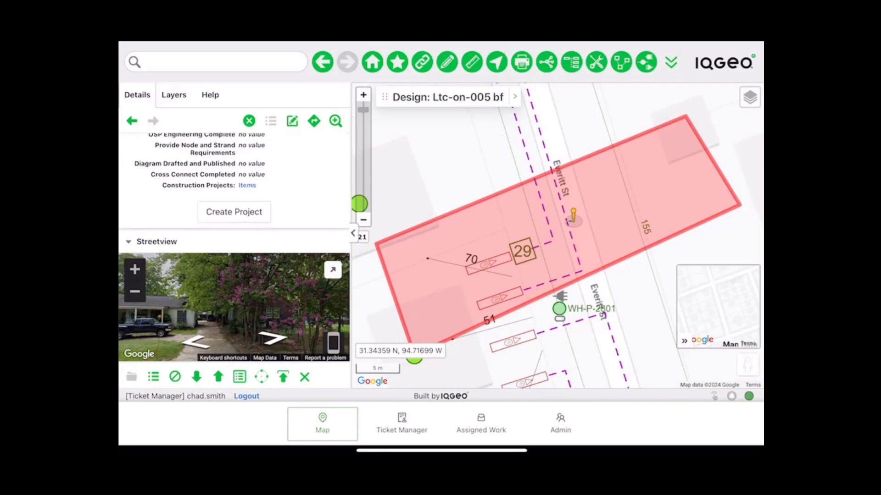
pyautogui.scroll(-3, 645, 271)
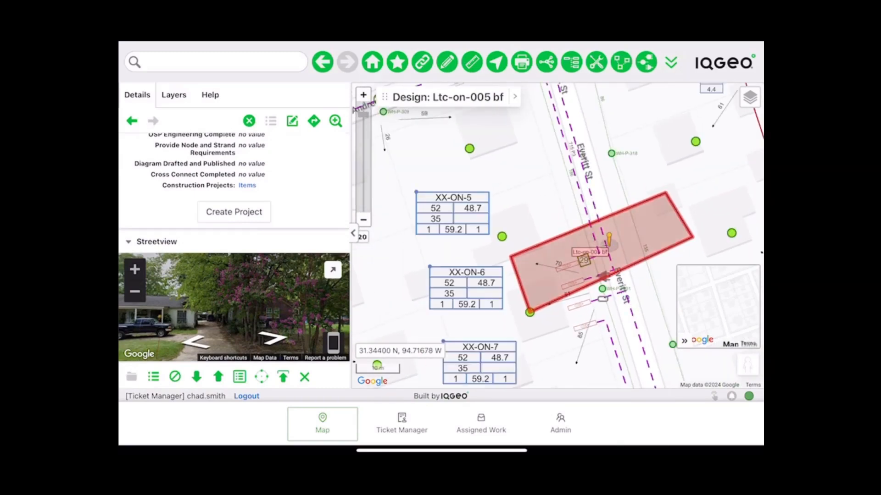
pyautogui.click(174, 95)
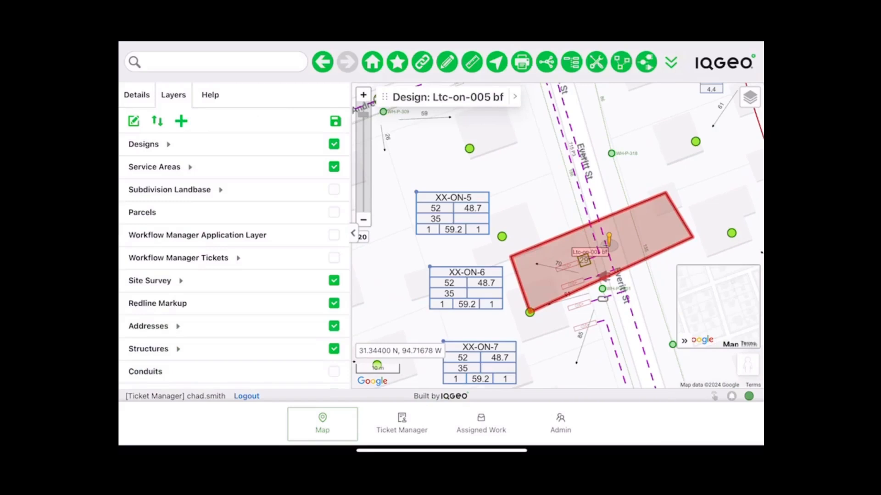
pyautogui.click(334, 144)
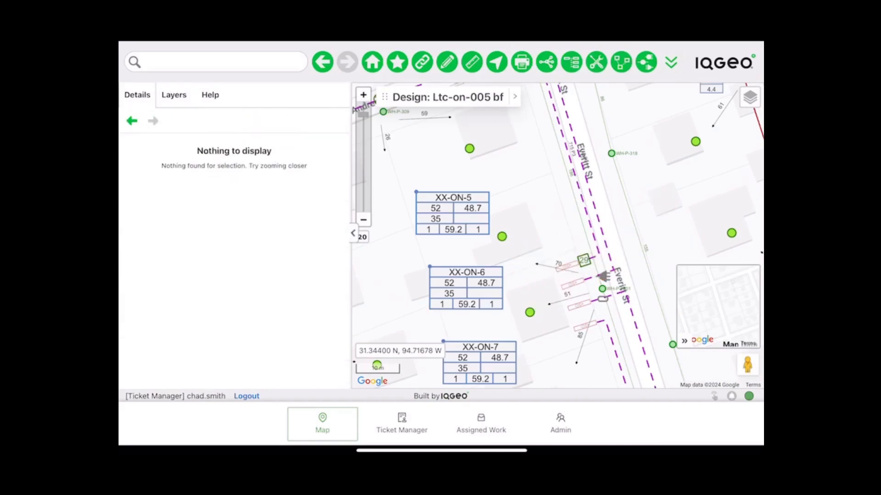
pyautogui.click(602, 289)
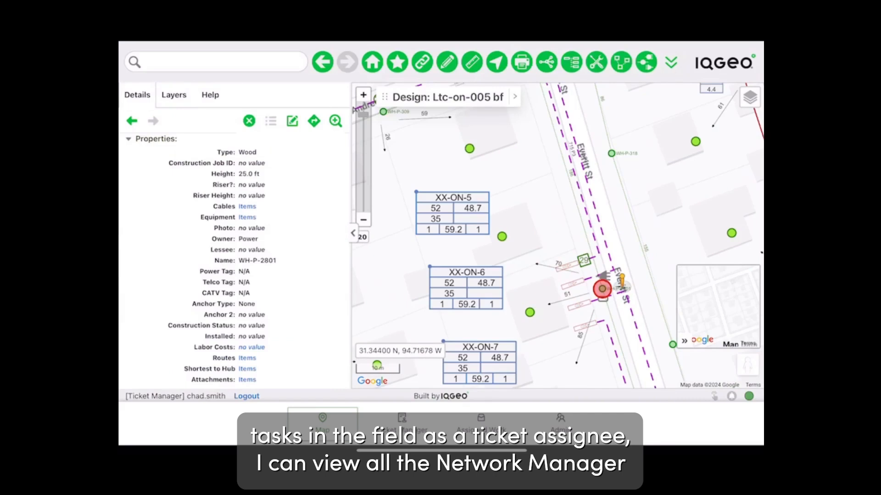
# - Review deMUX TXLCD-DMUX-12's 8 circuit reservations, then return to the pole's equipment tree
pyautogui.scroll(-10, 235, 261)
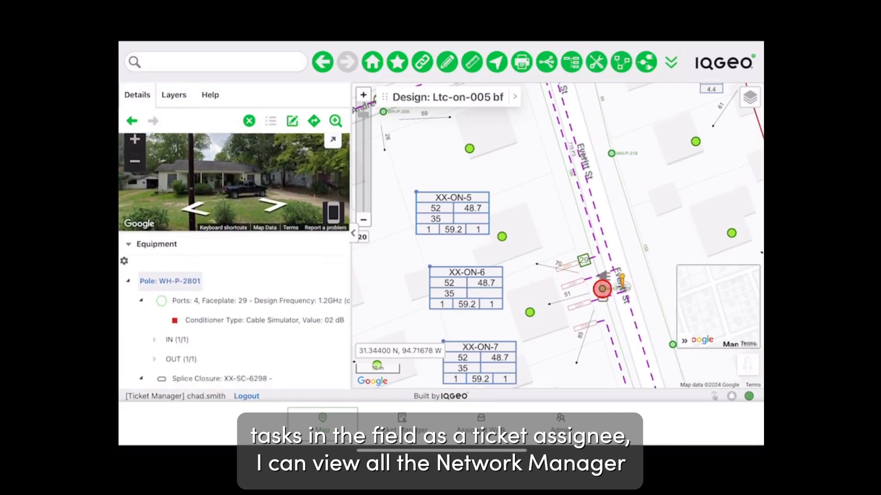
pyautogui.moveTo(351, 239); pyautogui.dragTo(393, 238)
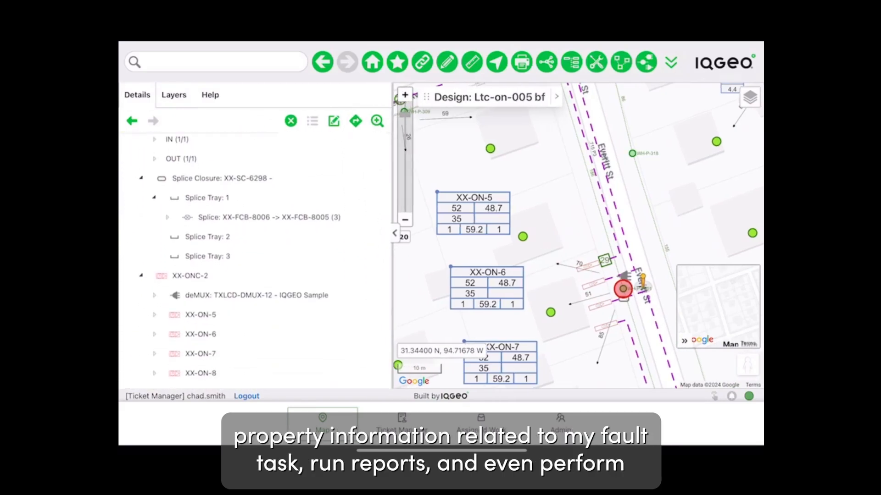
pyautogui.click(256, 294)
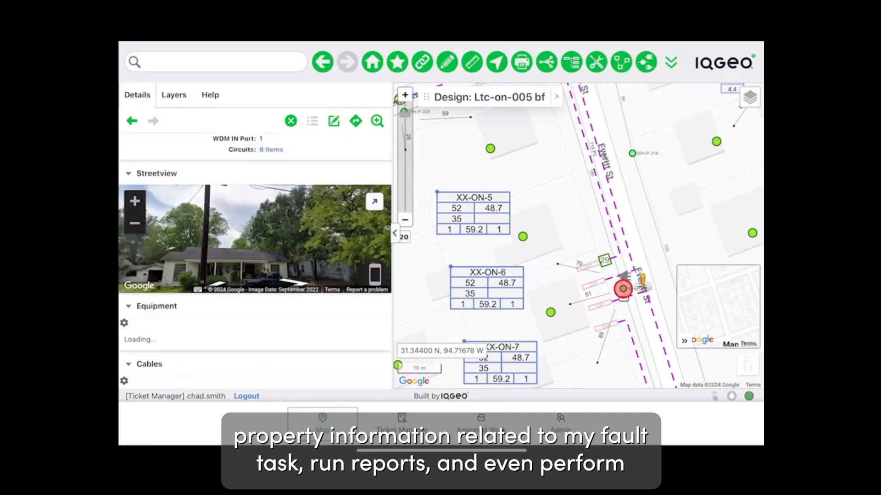
pyautogui.moveTo(255, 225); pyautogui.dragTo(253, 253)
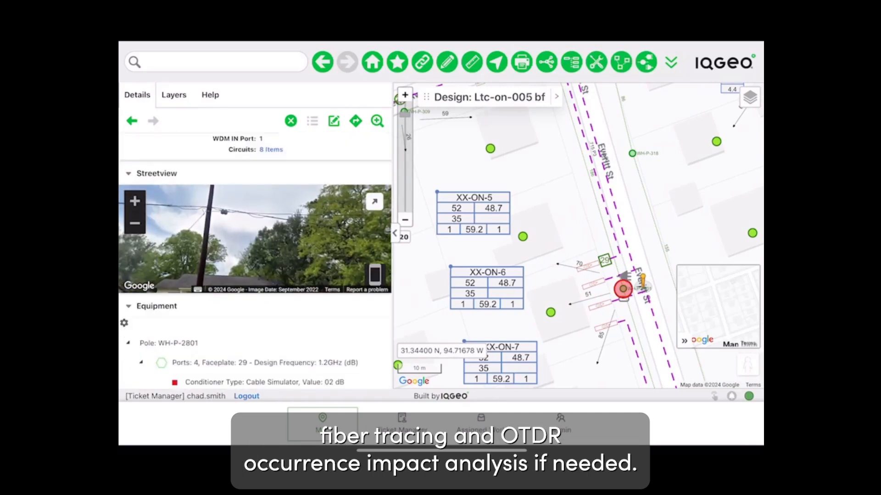
pyautogui.scroll(1, 255, 261)
pyautogui.scroll(4, 255, 262)
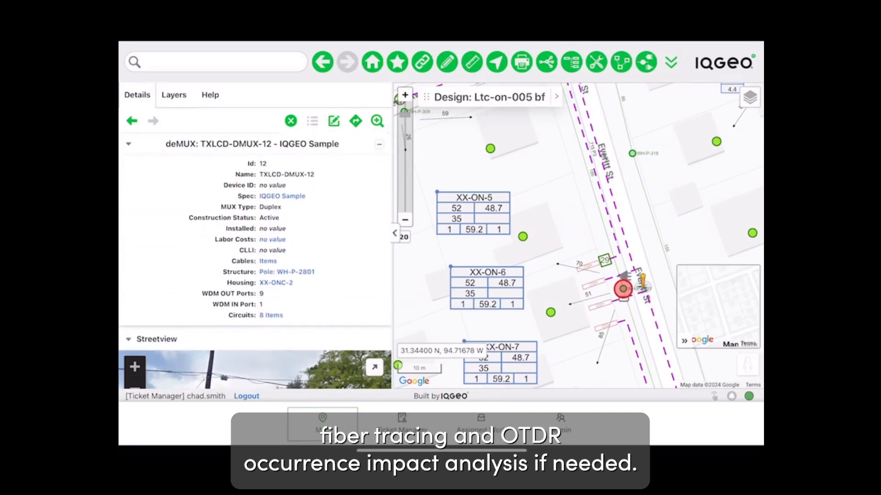
pyautogui.click(271, 315)
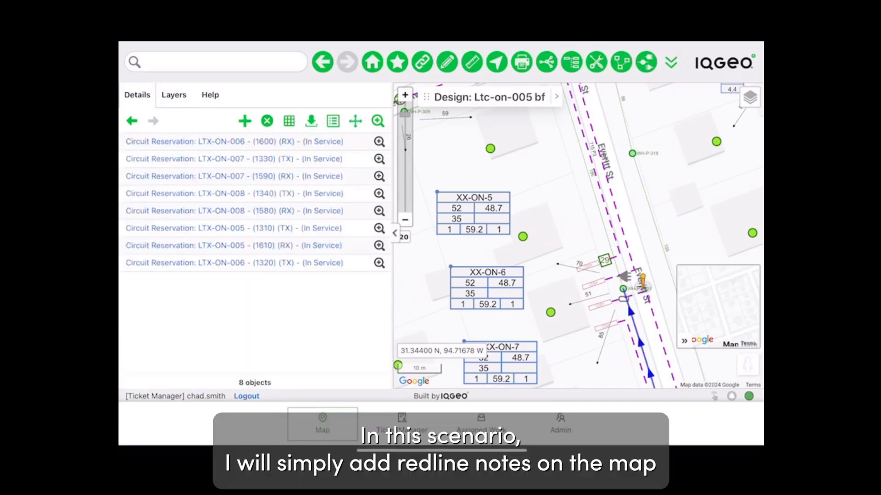
pyautogui.click(132, 120)
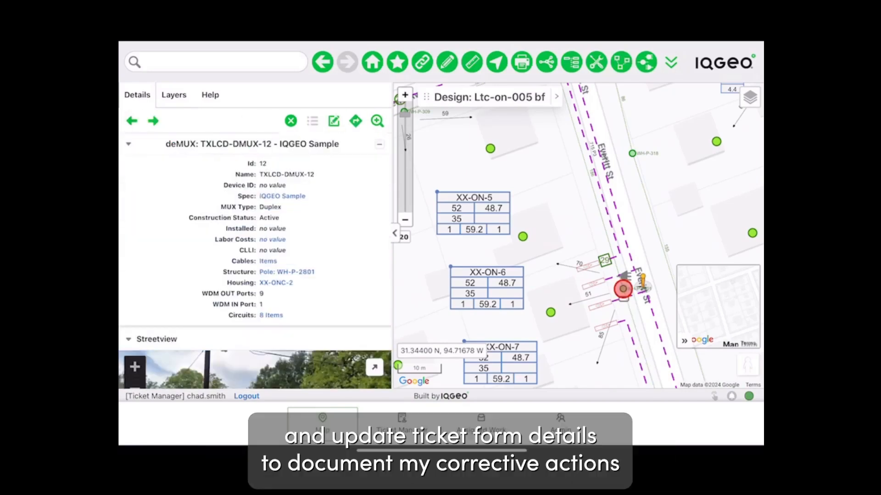
pyautogui.scroll(-10, 255, 261)
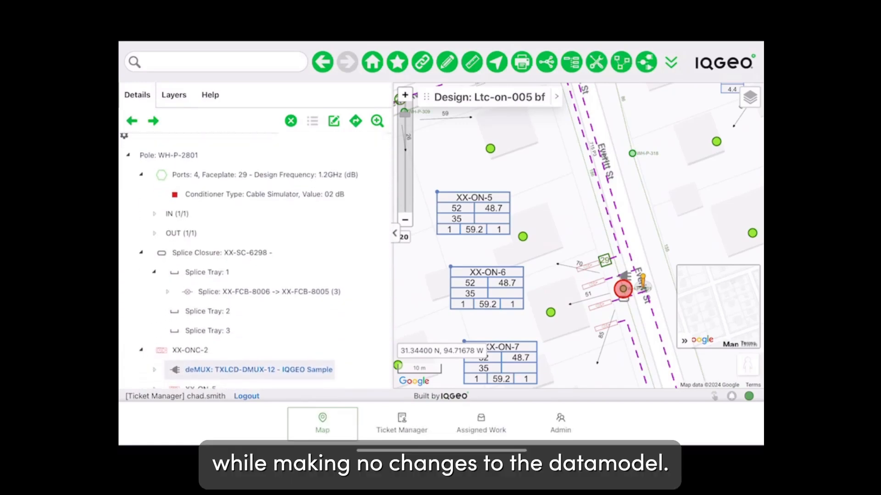
# - Place a new markup text note on the map beside pole WH-P-2801
pyautogui.click(671, 62)
pyautogui.click(647, 90)
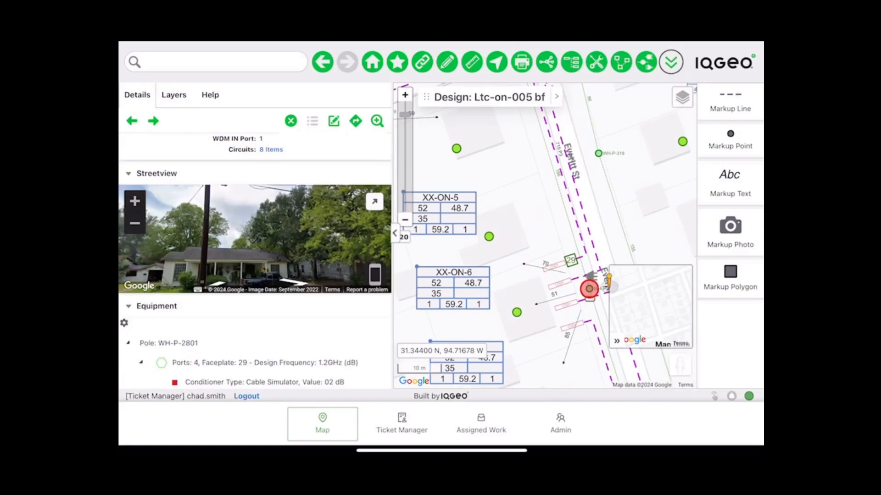
pyautogui.click(729, 184)
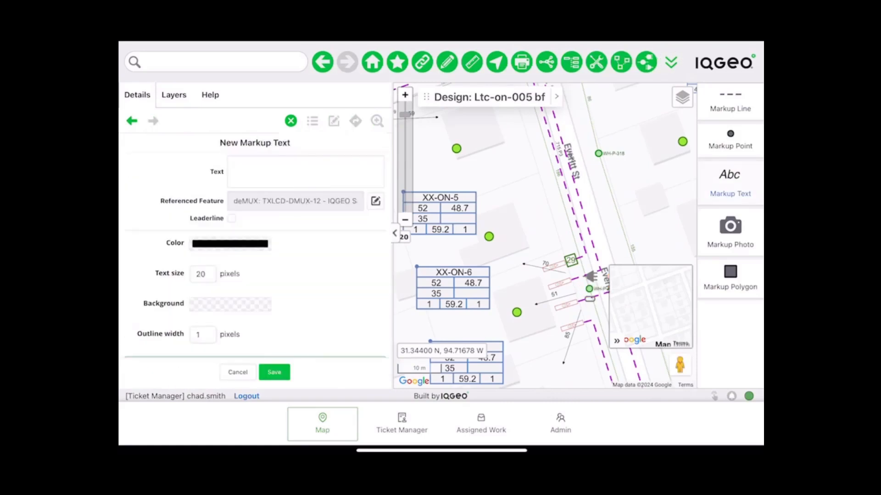
pyautogui.click(531, 224)
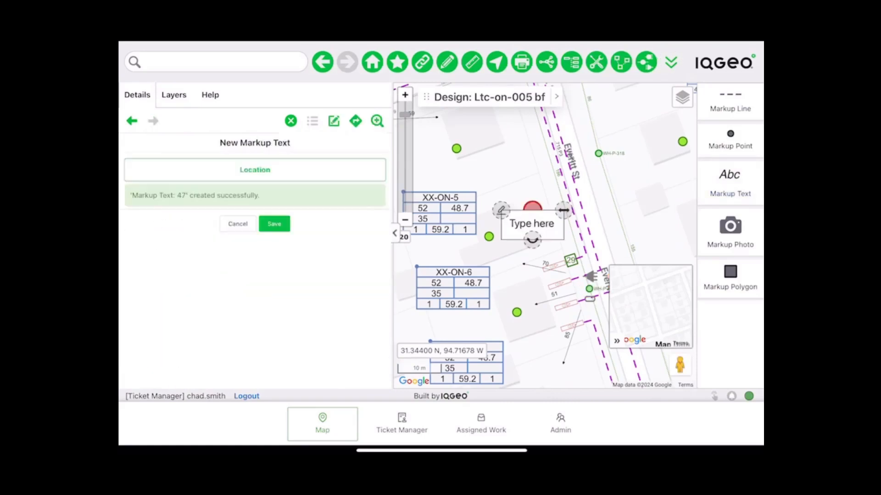
# - Enter 'Faulty MUX port causing issue. Replaced card and corrected issue' and save the note
pyautogui.click(306, 172)
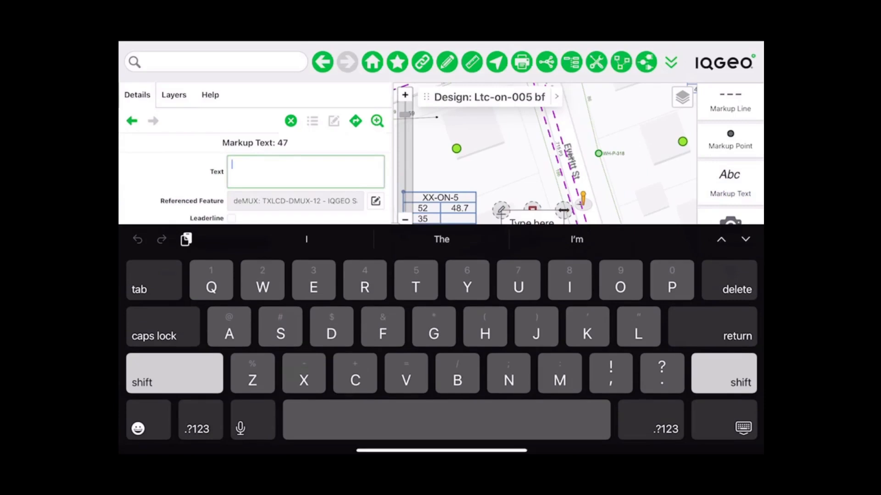
pyautogui.write('Fa')
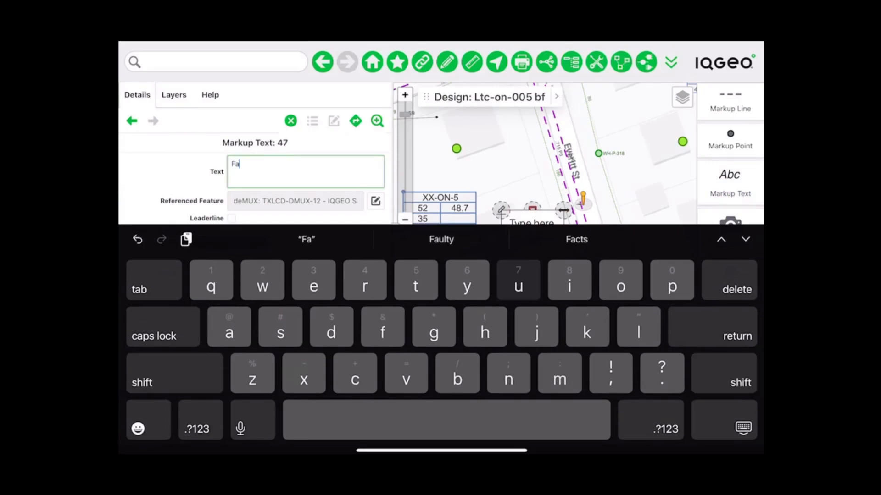
pyautogui.write('ulty')
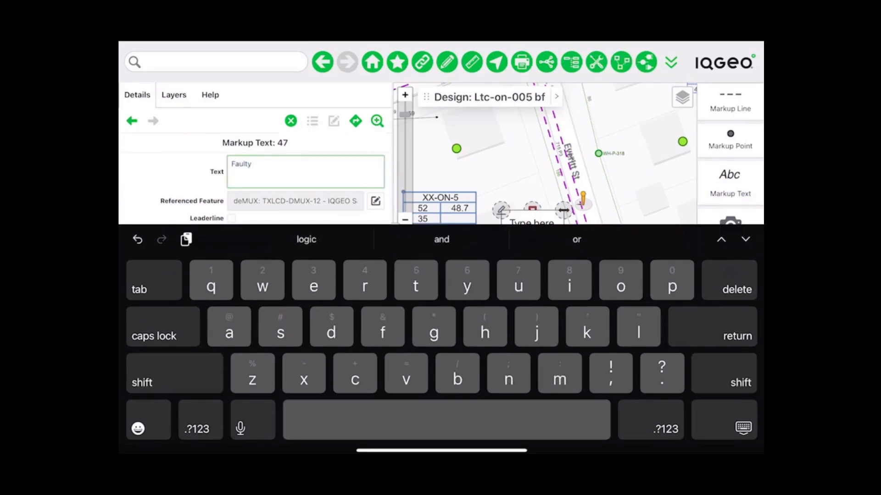
pyautogui.press('capslock')
pyautogui.write('MUX')
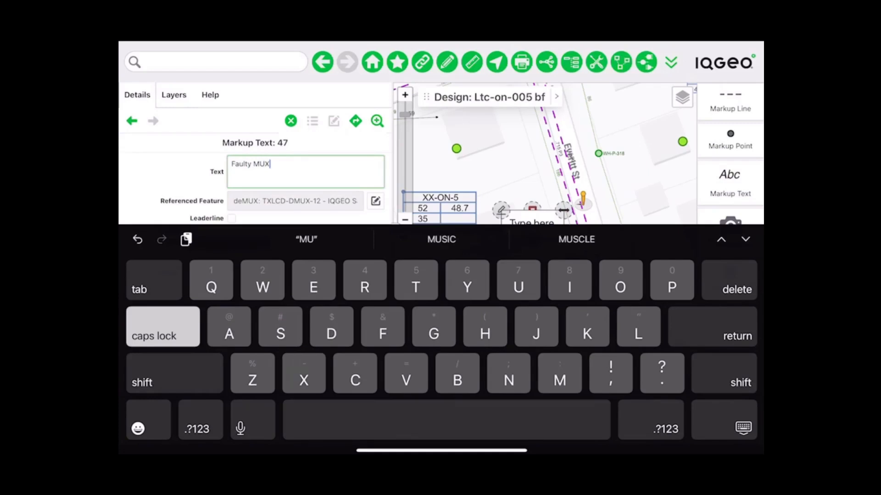
pyautogui.press('capslock')
pyautogui.write('po')
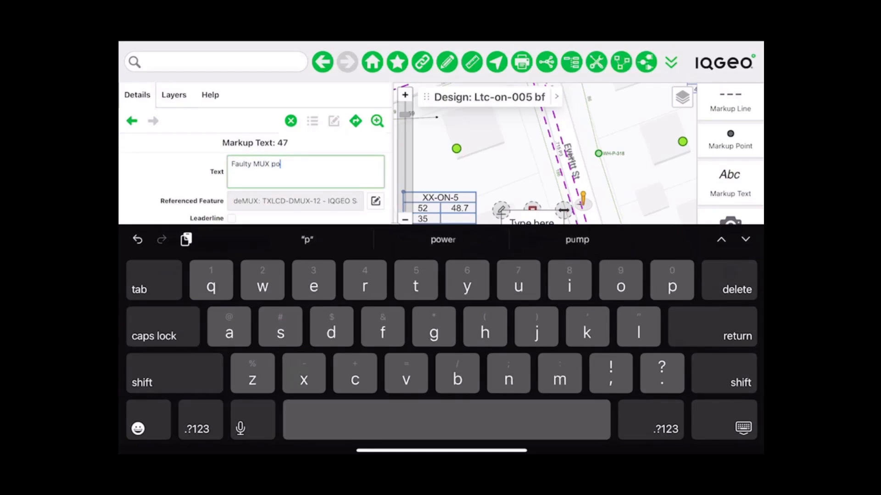
pyautogui.write('rt c')
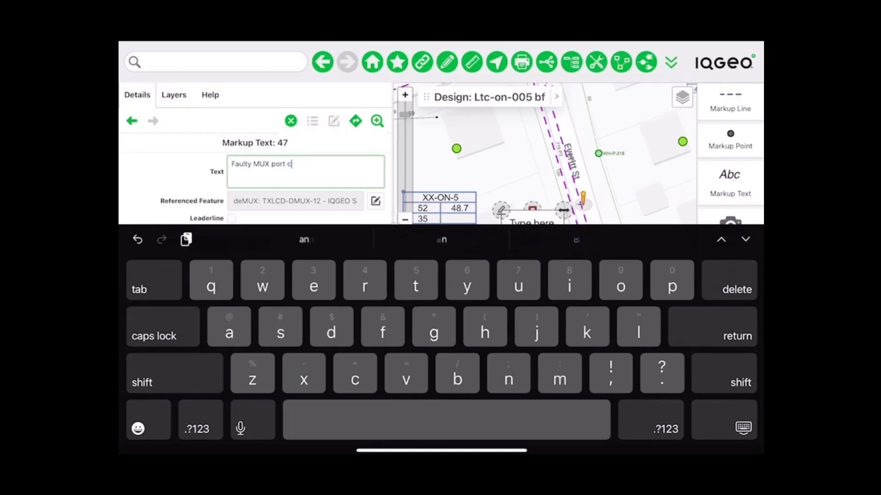
pyautogui.write('ausing')
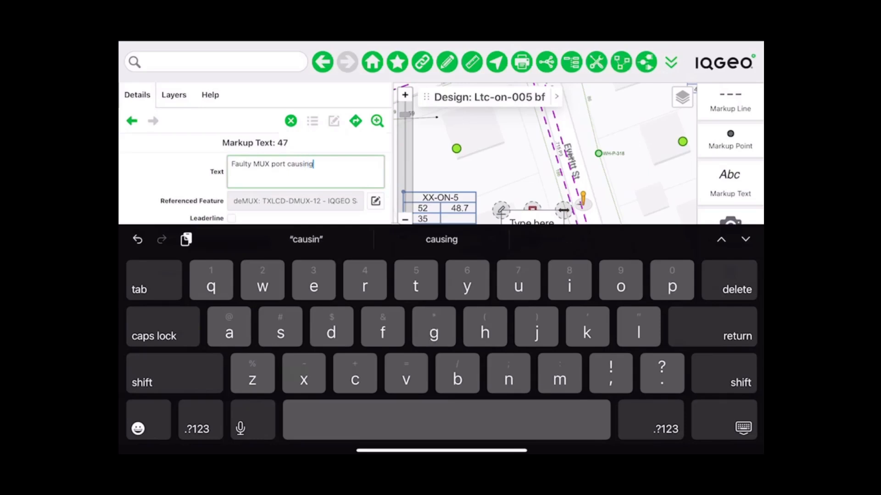
pyautogui.write(' issue')
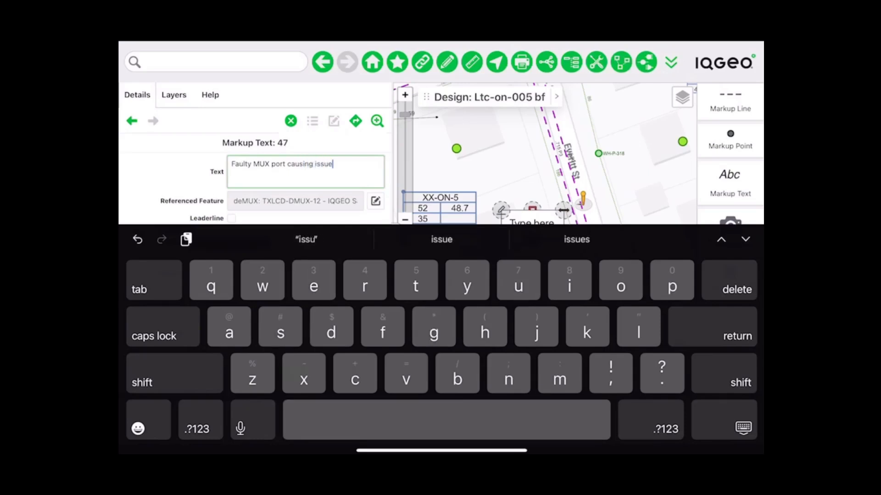
pyautogui.write('. Re')
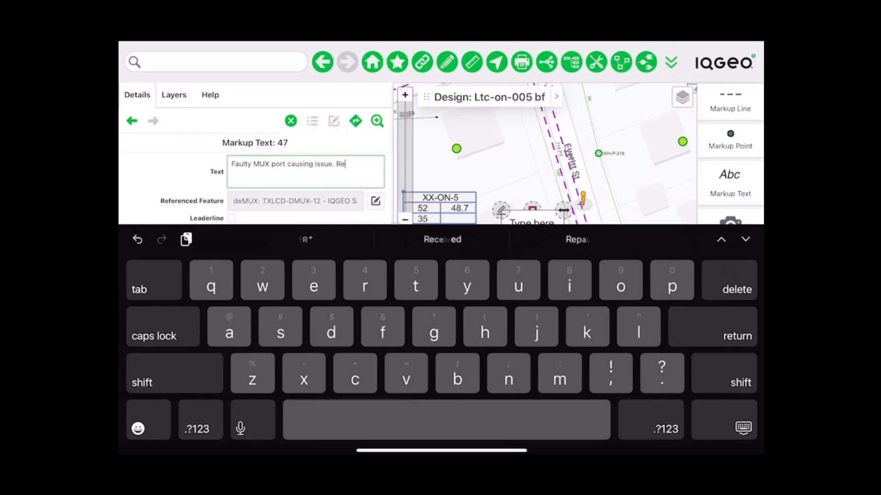
pyautogui.write('placed')
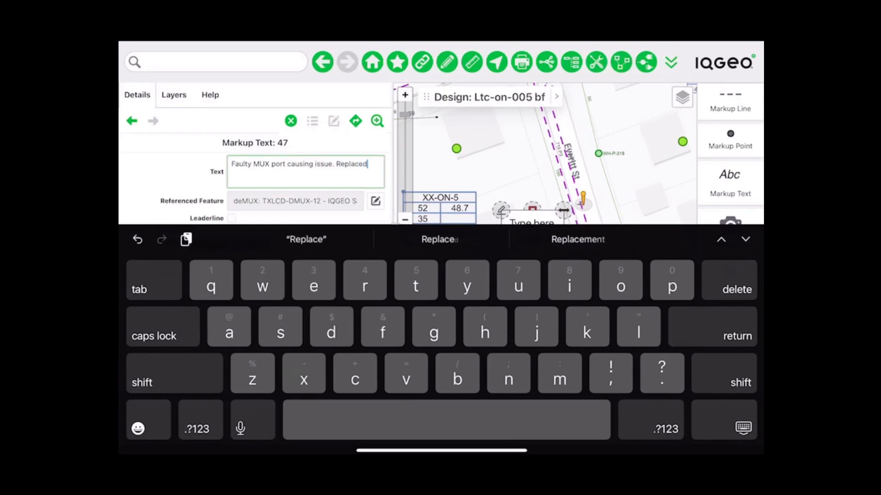
pyautogui.write(' car')
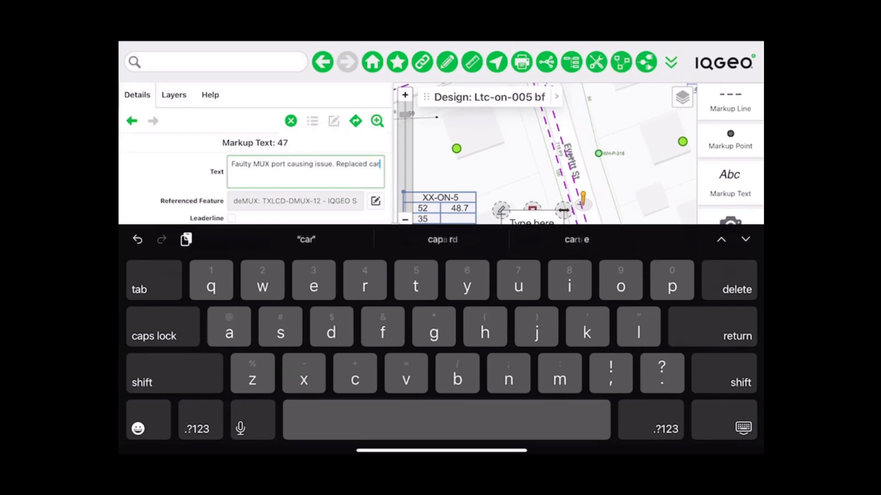
pyautogui.write('d a')
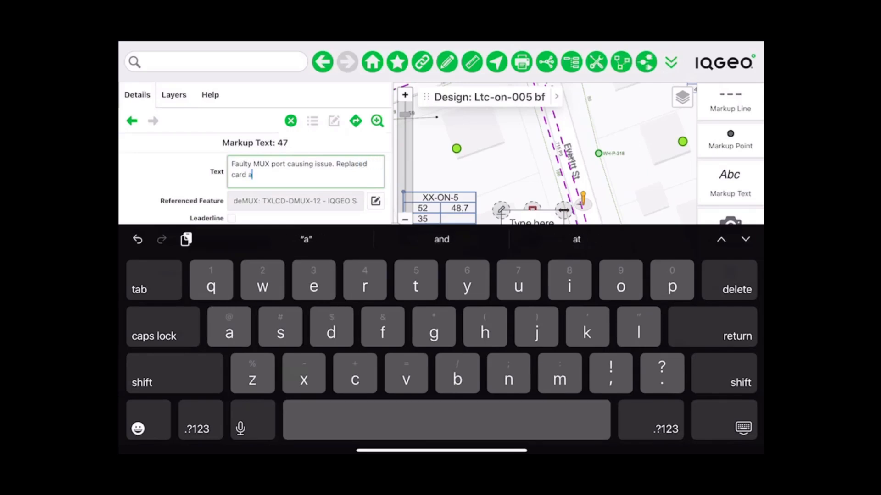
pyautogui.write('nd corr')
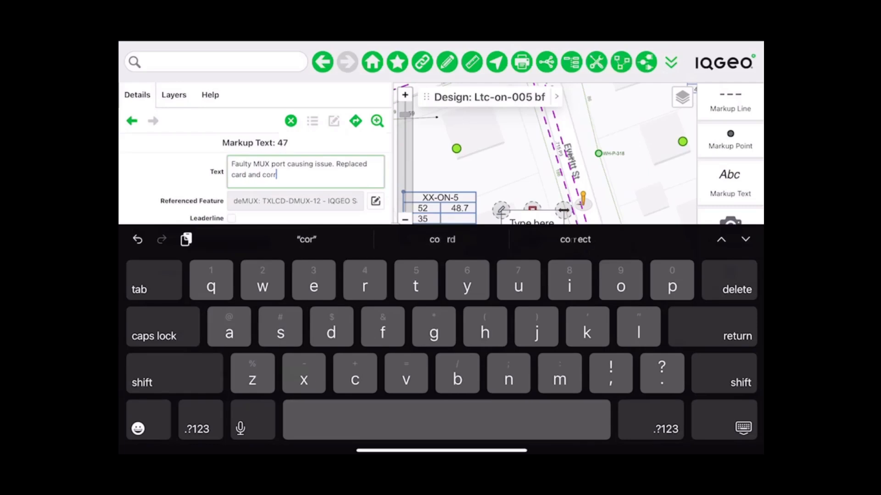
pyautogui.write('ected issue')
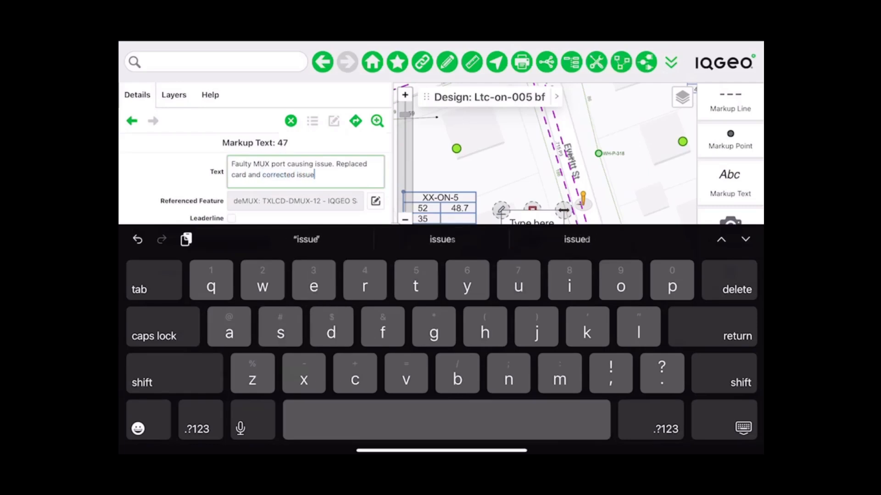
pyautogui.click(724, 420)
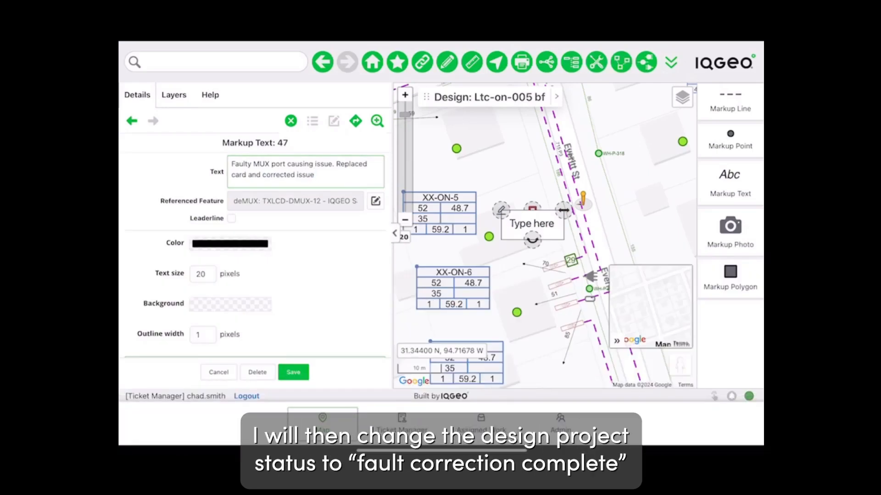
pyautogui.click(293, 372)
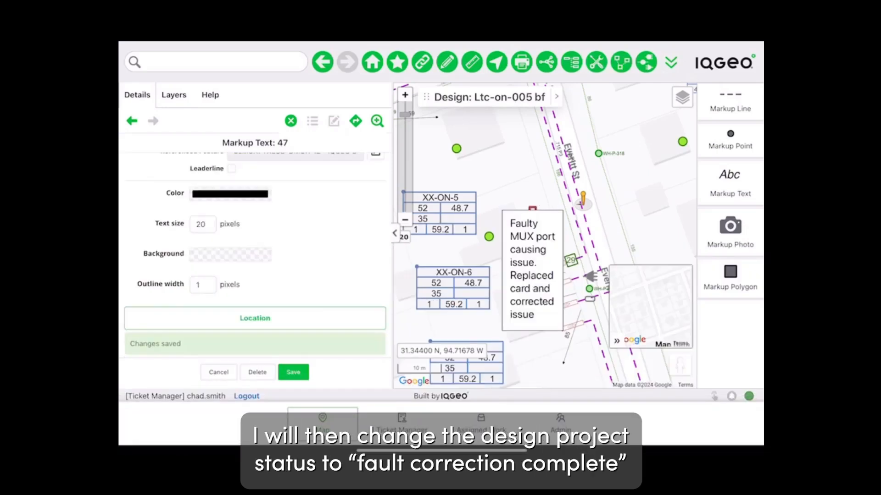
# - Make the note text blue, save it, and close the note's details
pyautogui.click(230, 216)
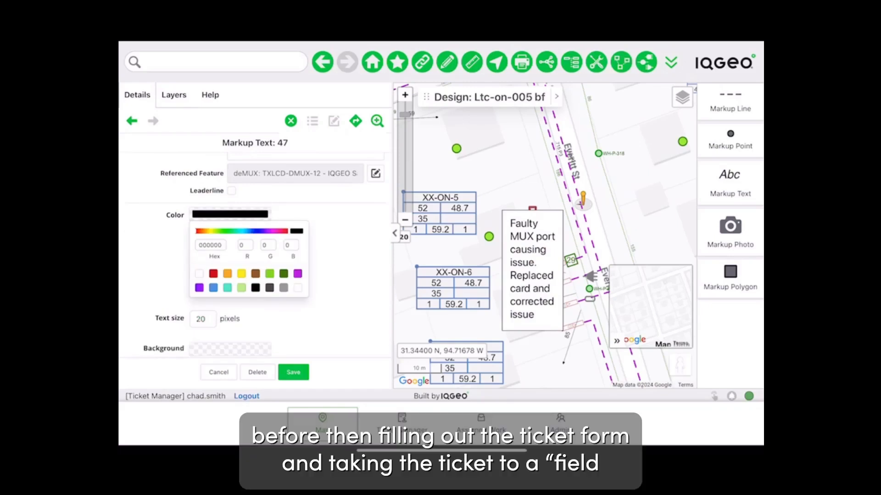
pyautogui.click(213, 288)
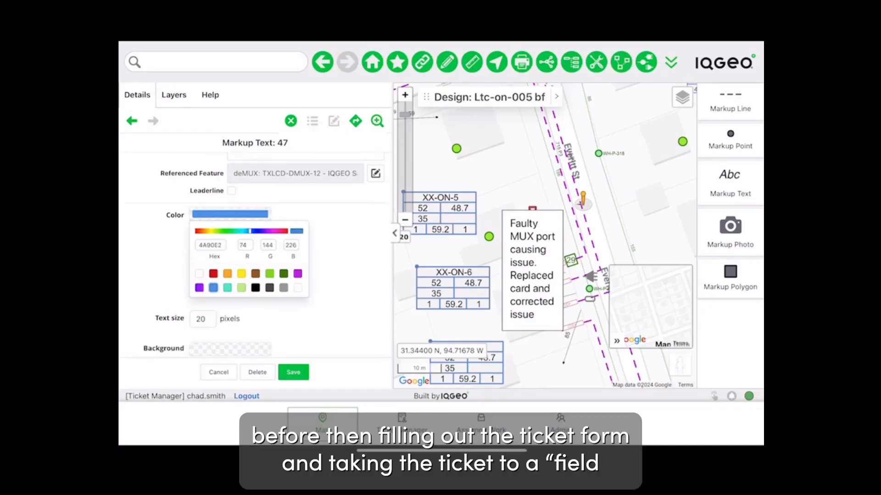
pyautogui.click(293, 372)
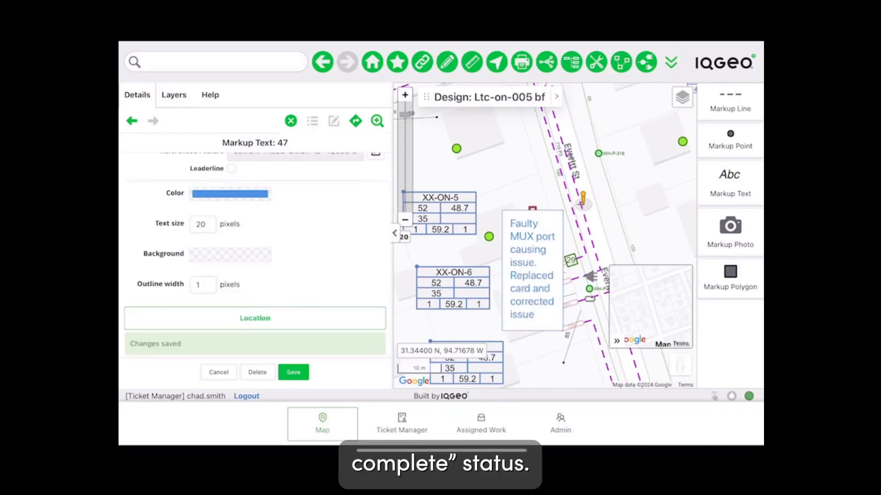
pyautogui.click(514, 165)
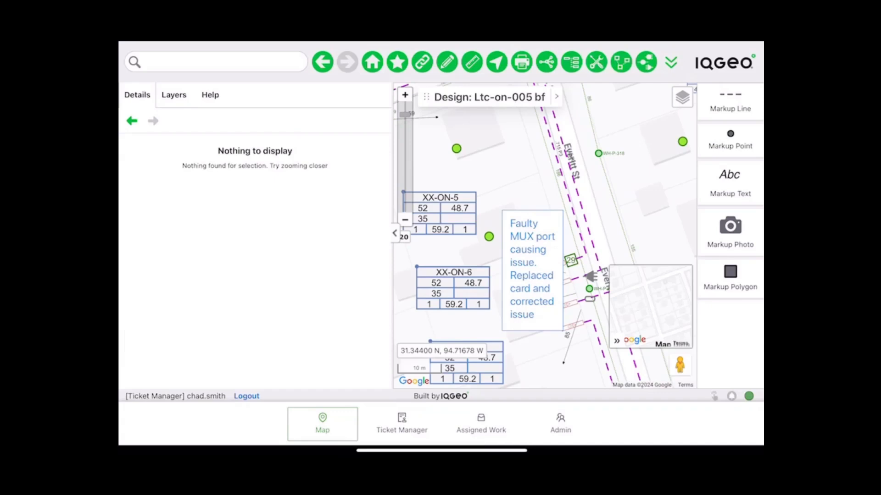
# - Widen the map and hide the Markup palette
pyautogui.moveTo(392, 233); pyautogui.dragTo(337, 234)
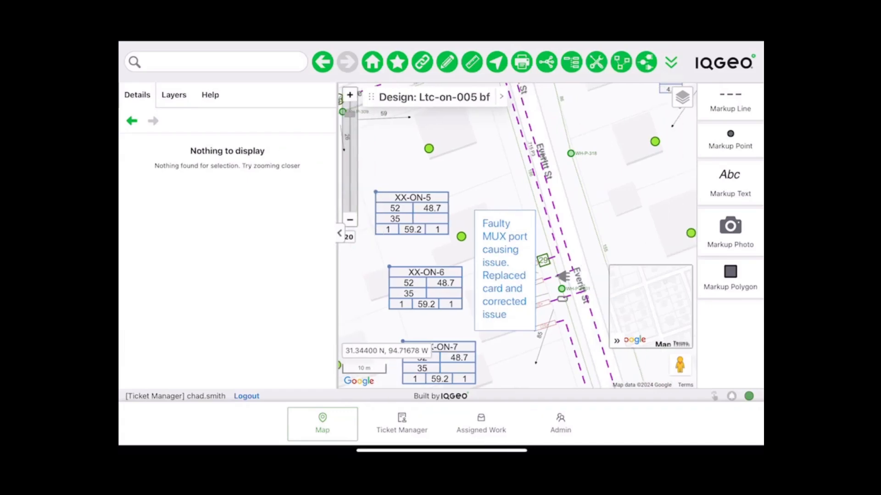
pyautogui.click(670, 62)
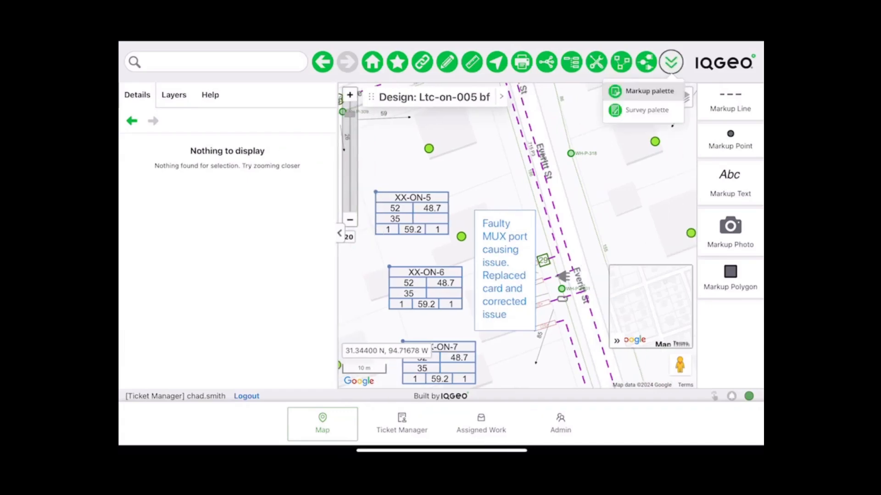
pyautogui.click(649, 92)
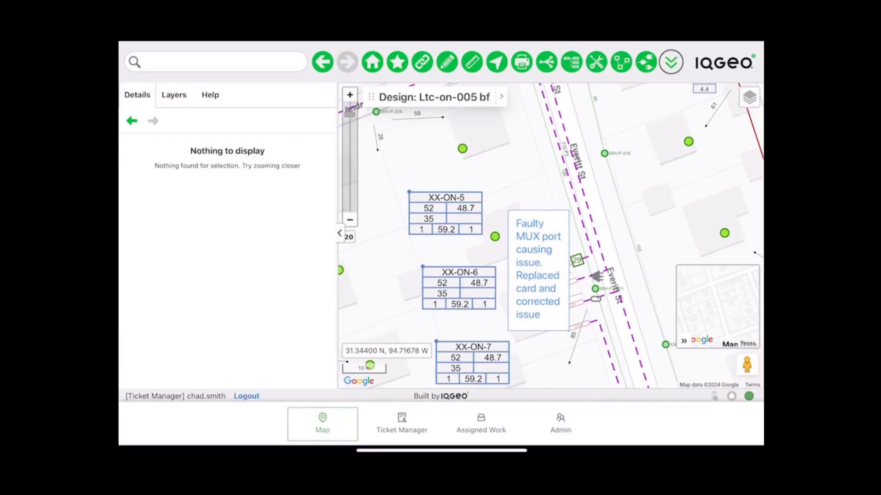
# - Save design Ltc-on-005 bf as Fault Correction Complete and show ticket IQ-8991 in Assigned Work
pyautogui.click(501, 97)
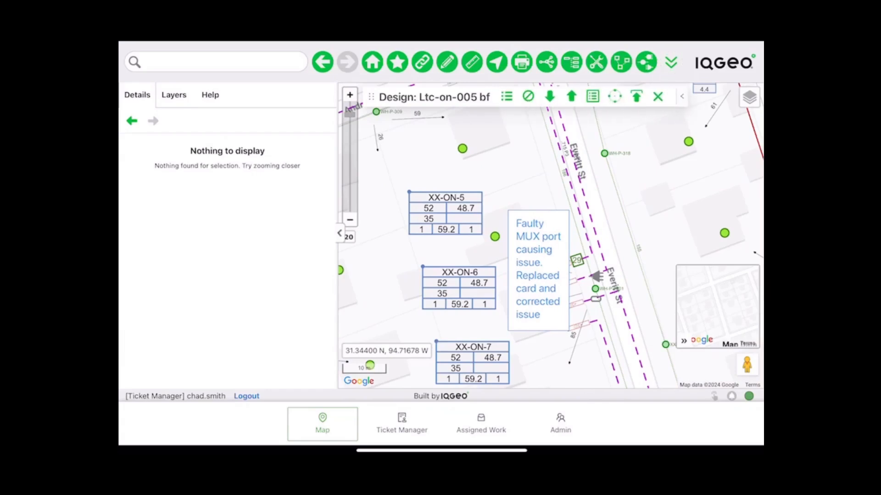
pyautogui.click(434, 97)
pyautogui.click(278, 120)
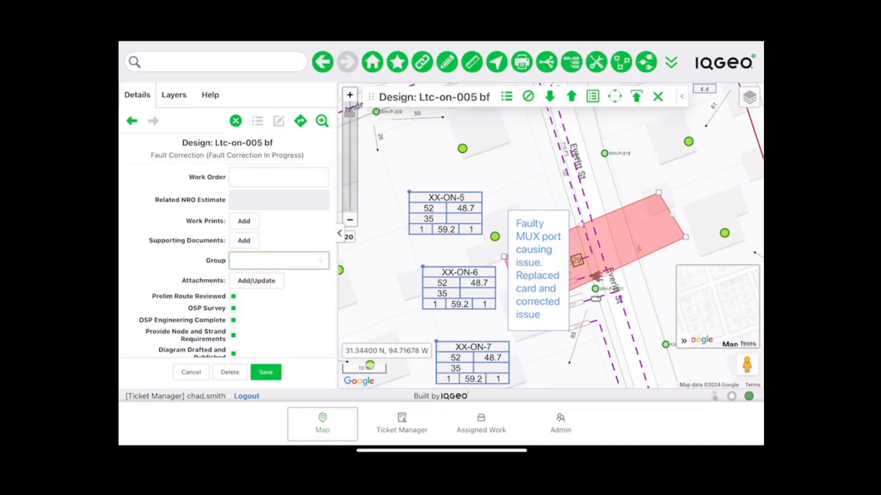
pyautogui.scroll(3, 227, 257)
pyautogui.click(279, 243)
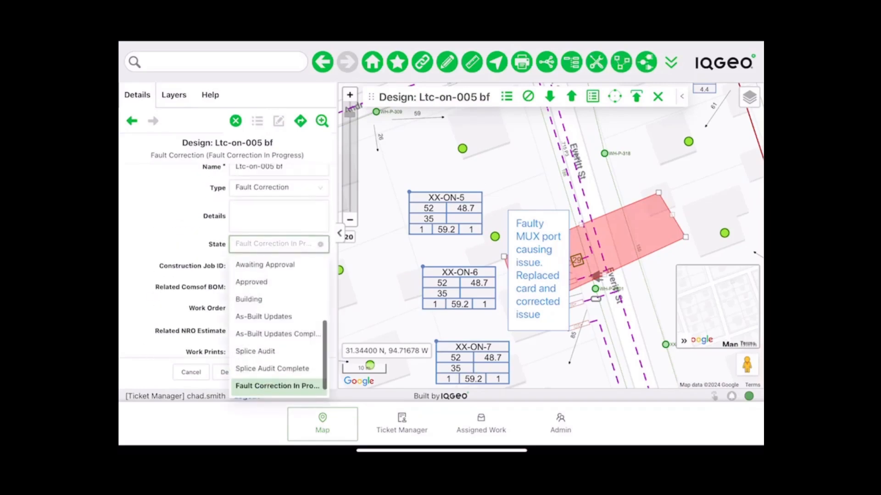
pyautogui.click(278, 386)
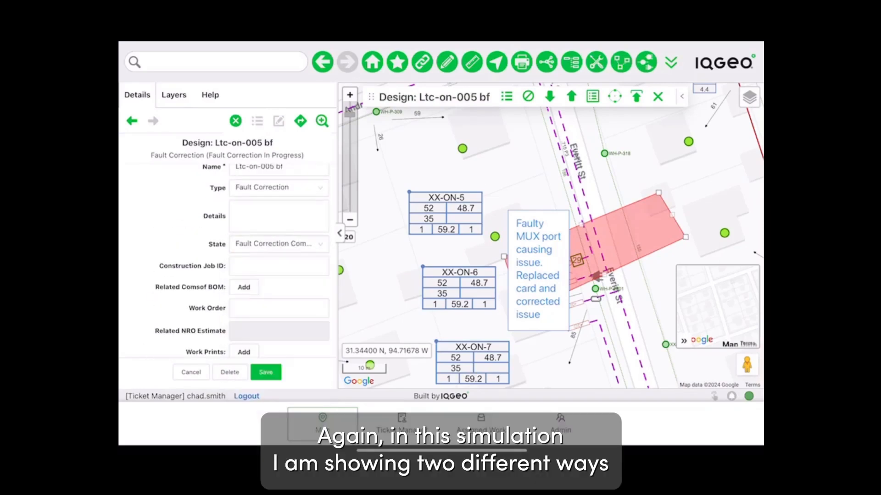
pyautogui.click(266, 371)
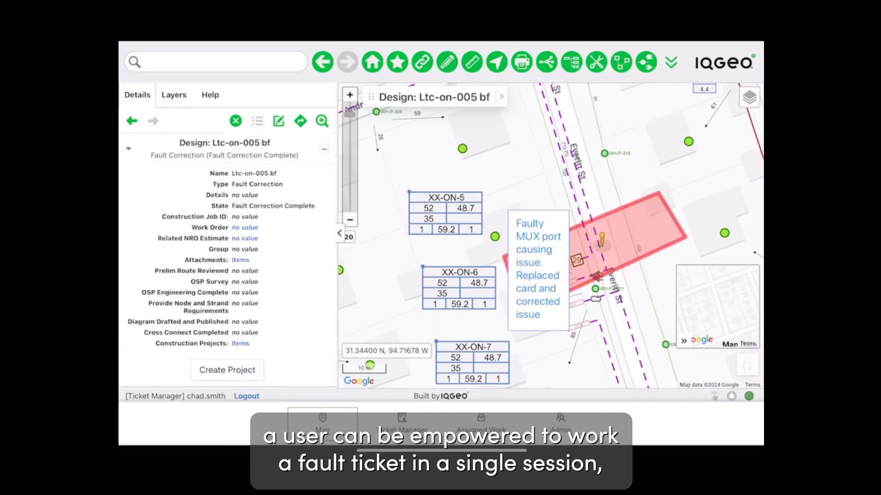
pyautogui.click(480, 422)
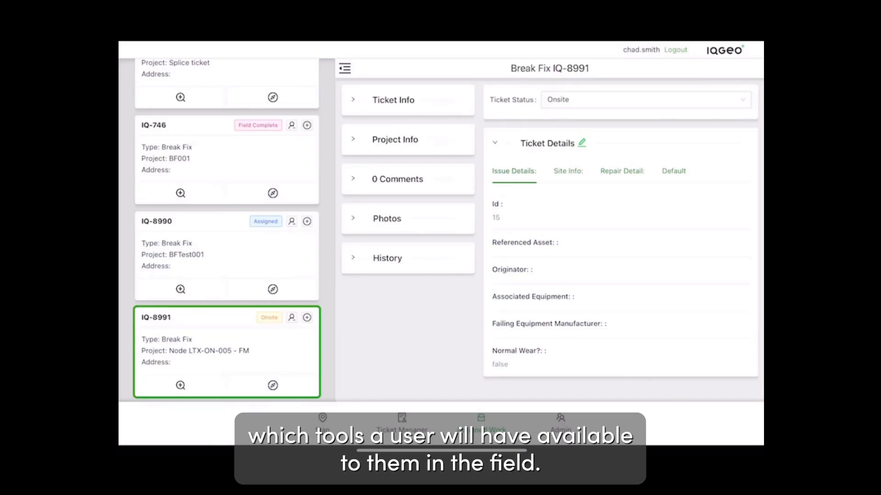
# - Fill in the ticket's originator, manufacturer Corning, and issue 'Faulty MUX port'
pyautogui.click(581, 143)
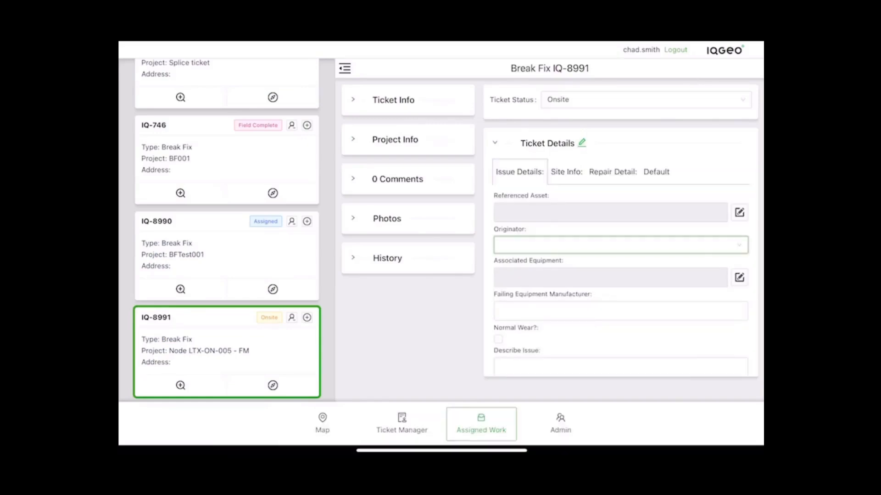
pyautogui.click(620, 245)
pyautogui.click(519, 265)
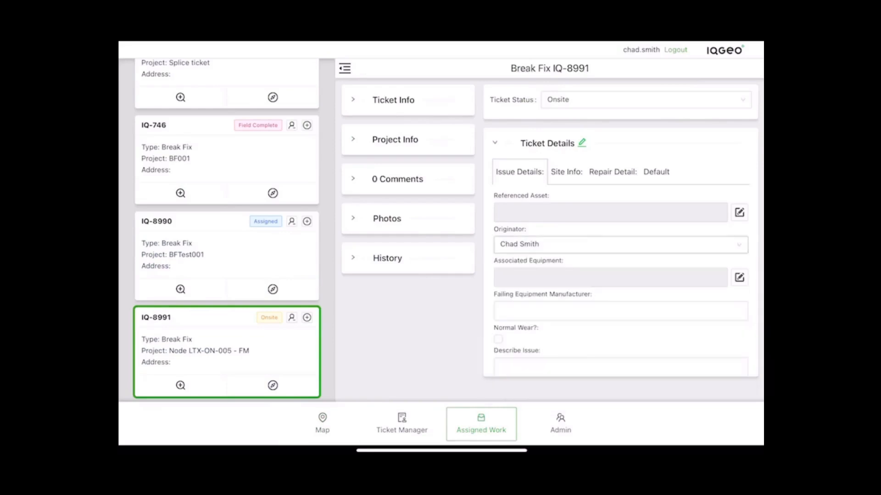
pyautogui.scroll(-5, 620, 250)
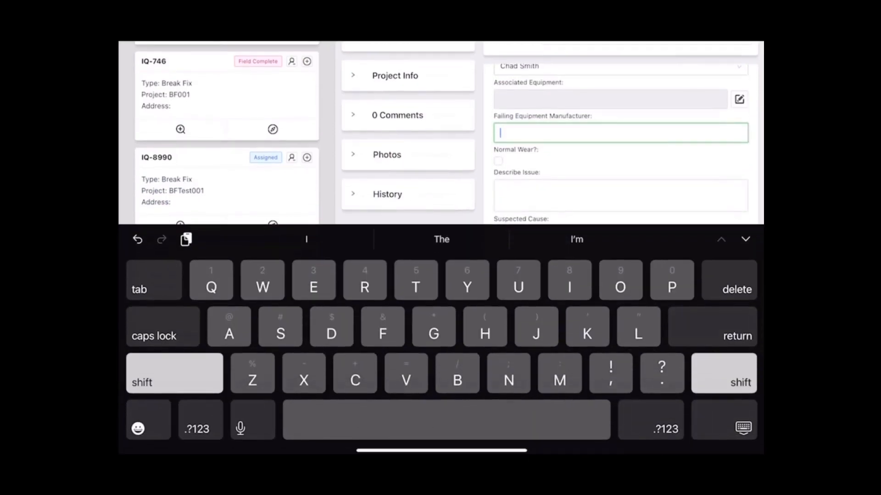
pyautogui.write('Co')
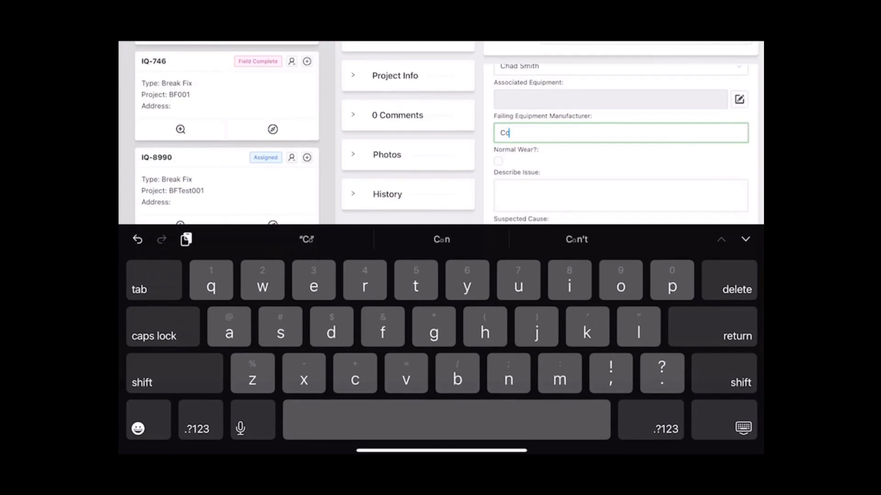
pyautogui.write('rring')
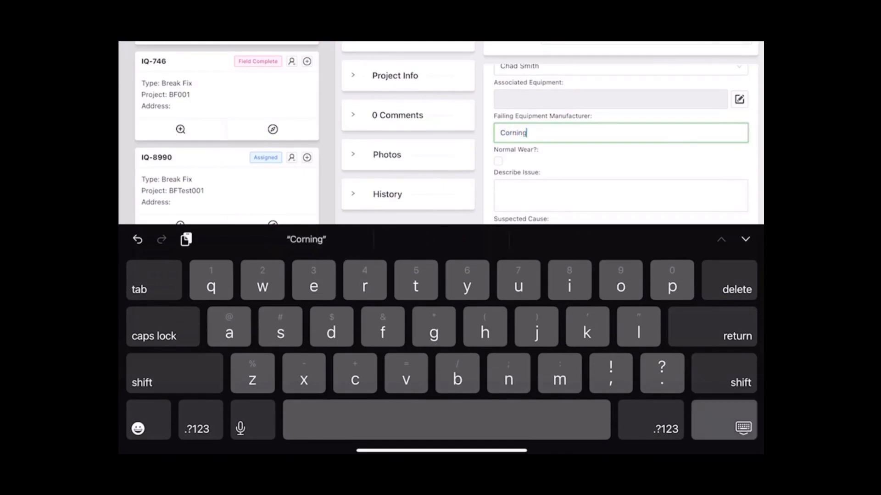
pyautogui.click(742, 428)
pyautogui.click(621, 260)
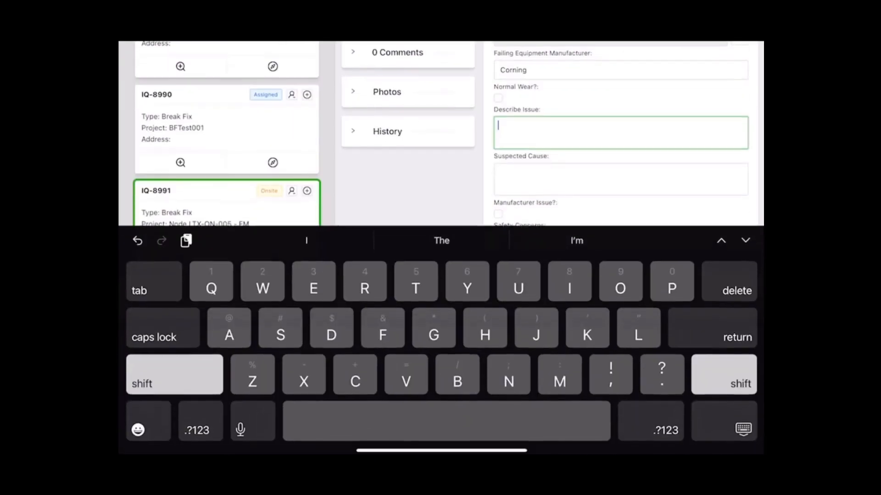
pyautogui.write('Fau')
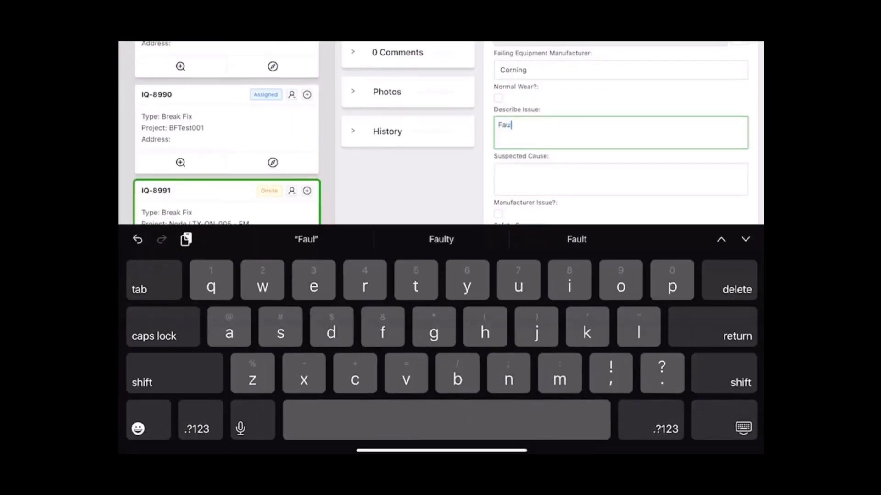
pyautogui.write('lty MUX ')
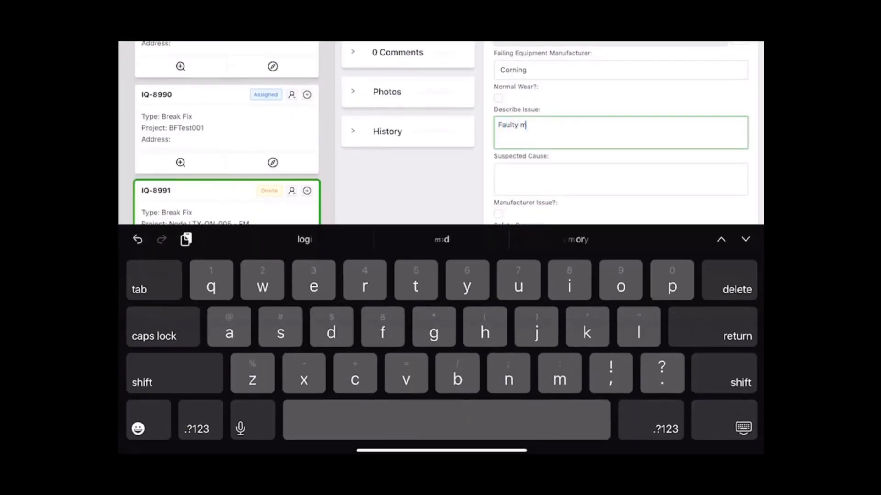
pyautogui.write('port')
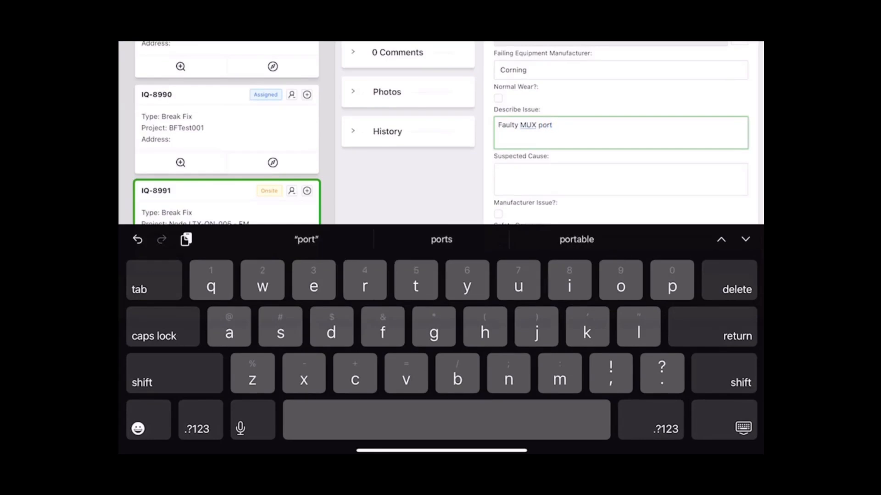
pyautogui.click(743, 428)
# - Tick Manufacturer Issue, submit the details, and set ticket status to Field Complete
pyautogui.click(506, 372)
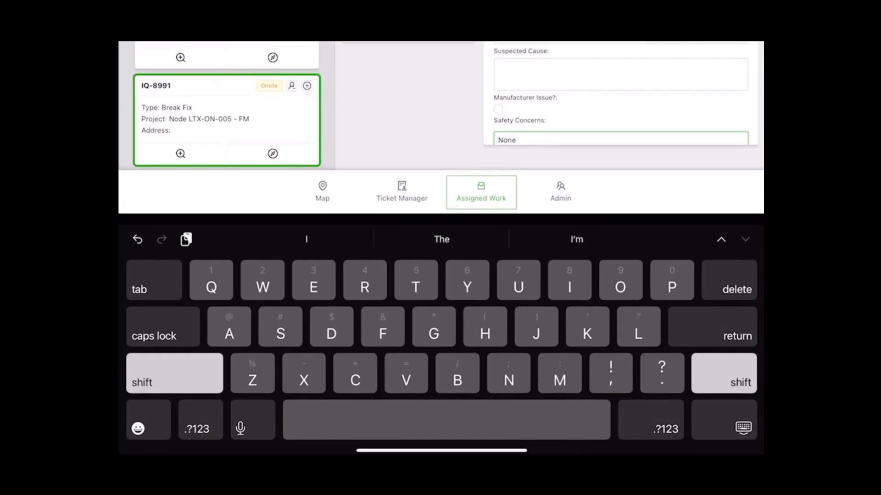
pyautogui.click(498, 109)
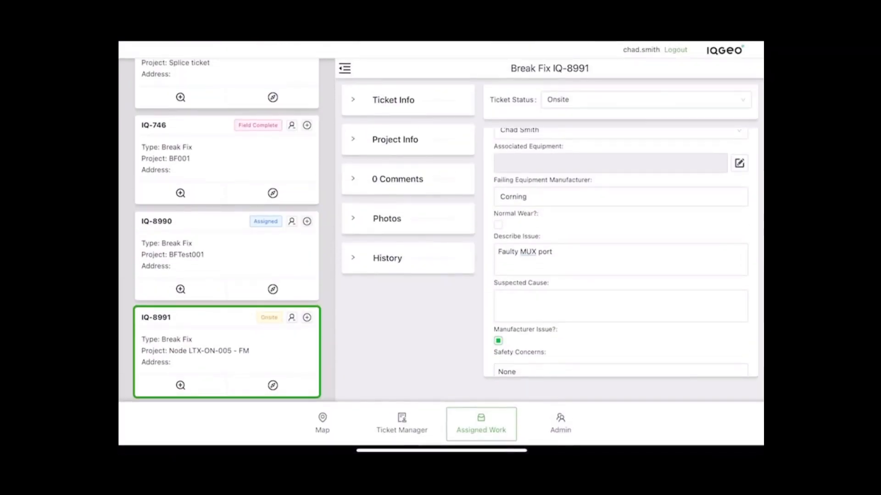
pyautogui.scroll(-3, 620, 252)
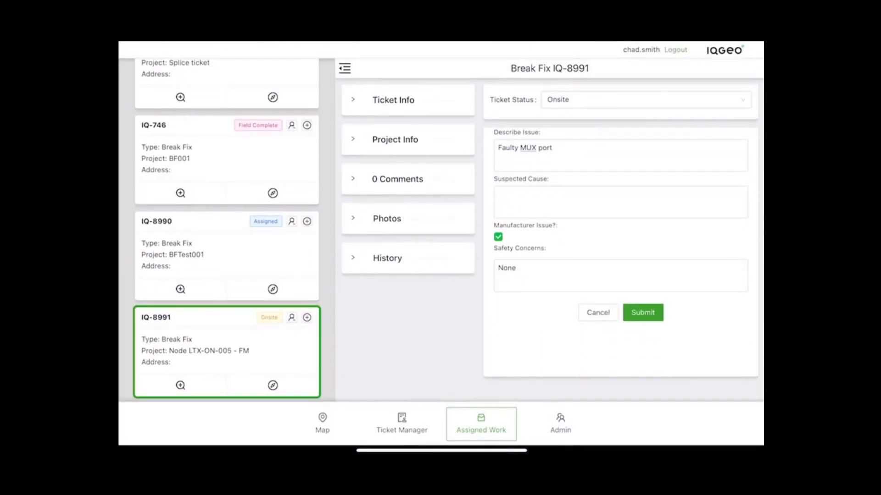
pyautogui.click(643, 357)
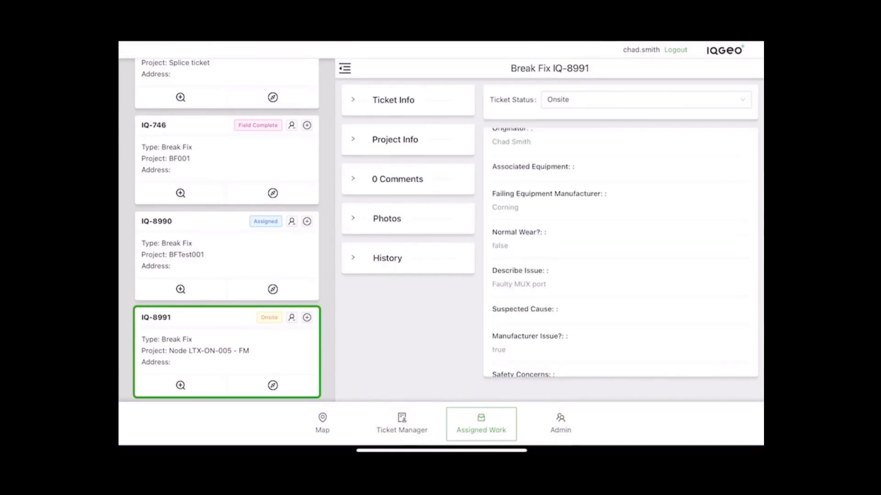
pyautogui.click(646, 99)
pyautogui.click(571, 188)
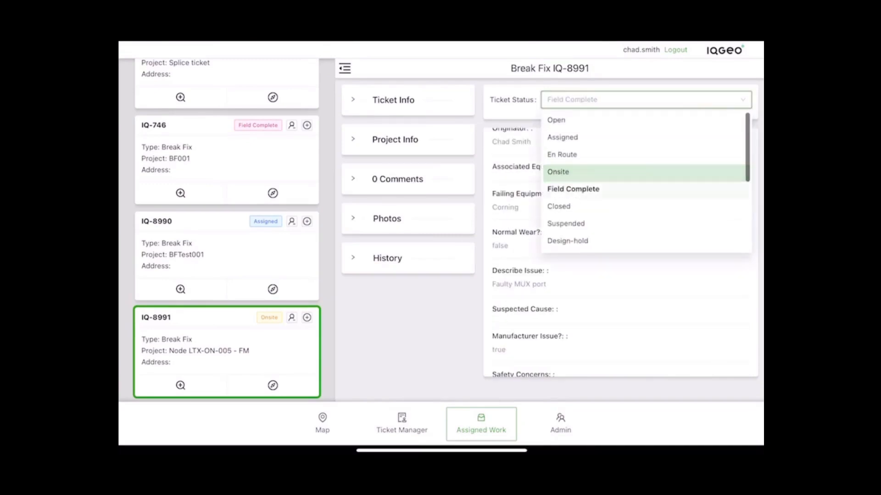